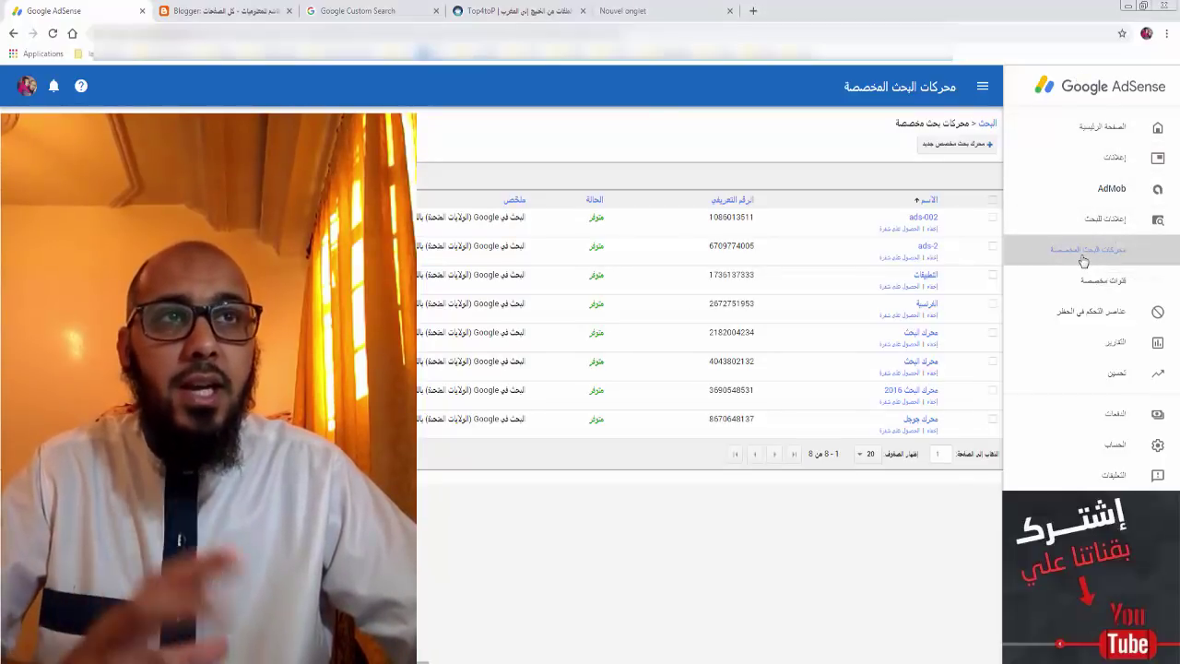
Step: Start a new custom search engine in AdSense and name it ads-002
{"action": "left_click", "coordinate": [1095, 263]}
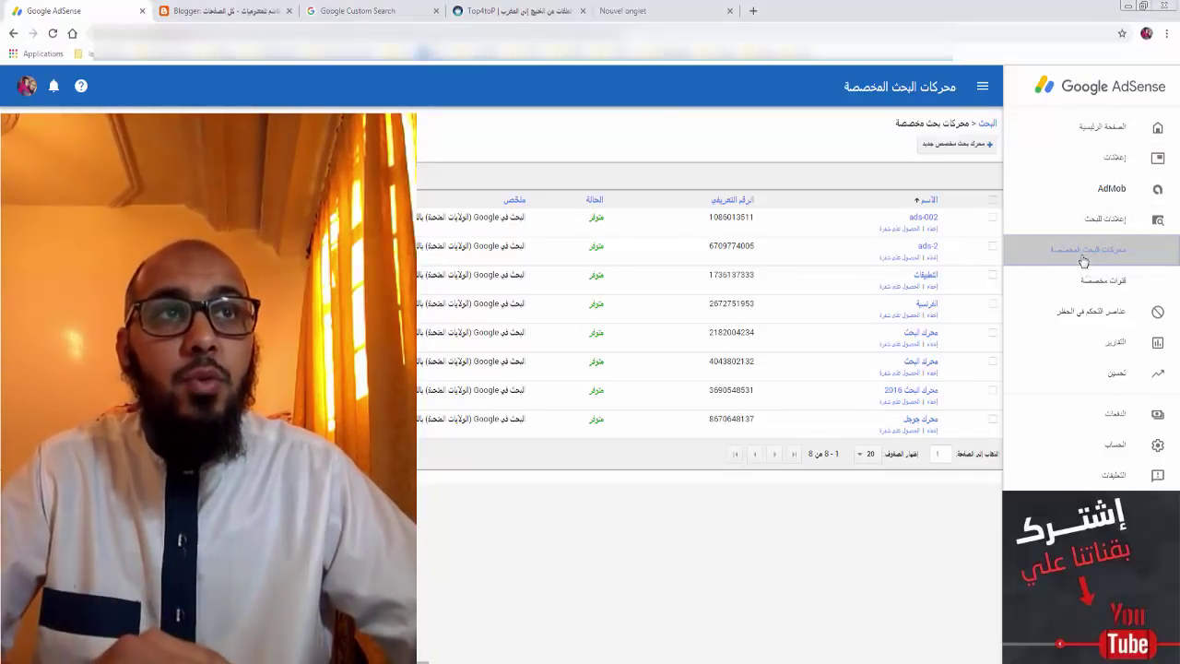
{"action": "left_click", "coordinate": [954, 146]}
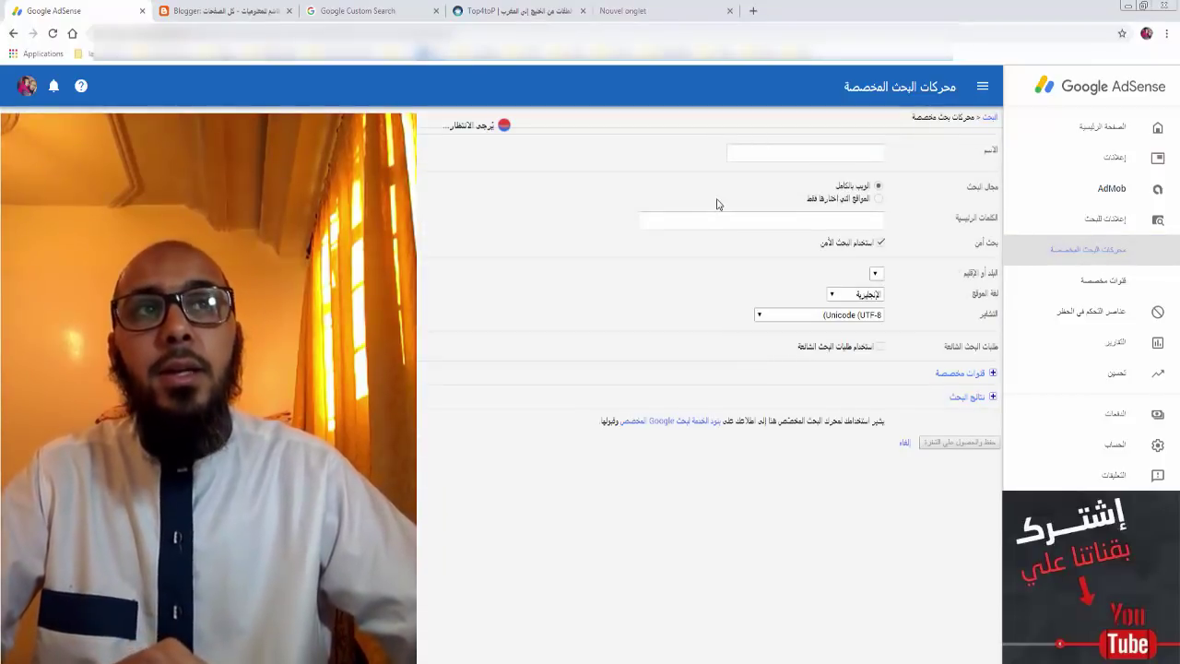
{"action": "left_click", "coordinate": [831, 156]}
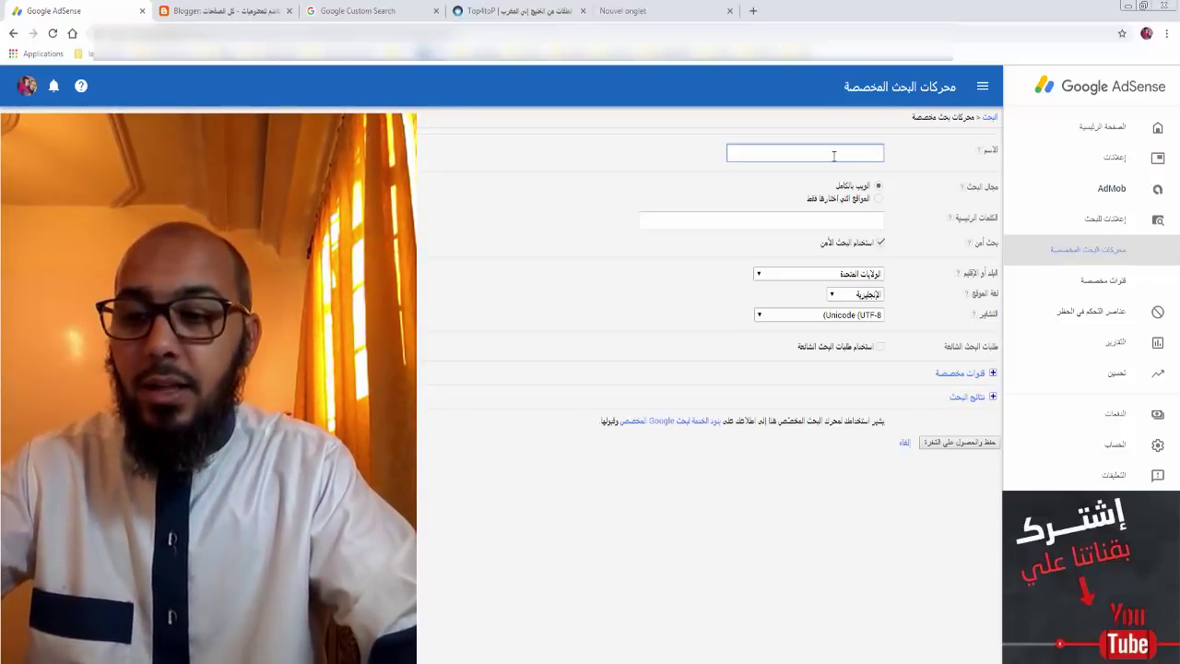
{"action": "type", "text": "s-002"}
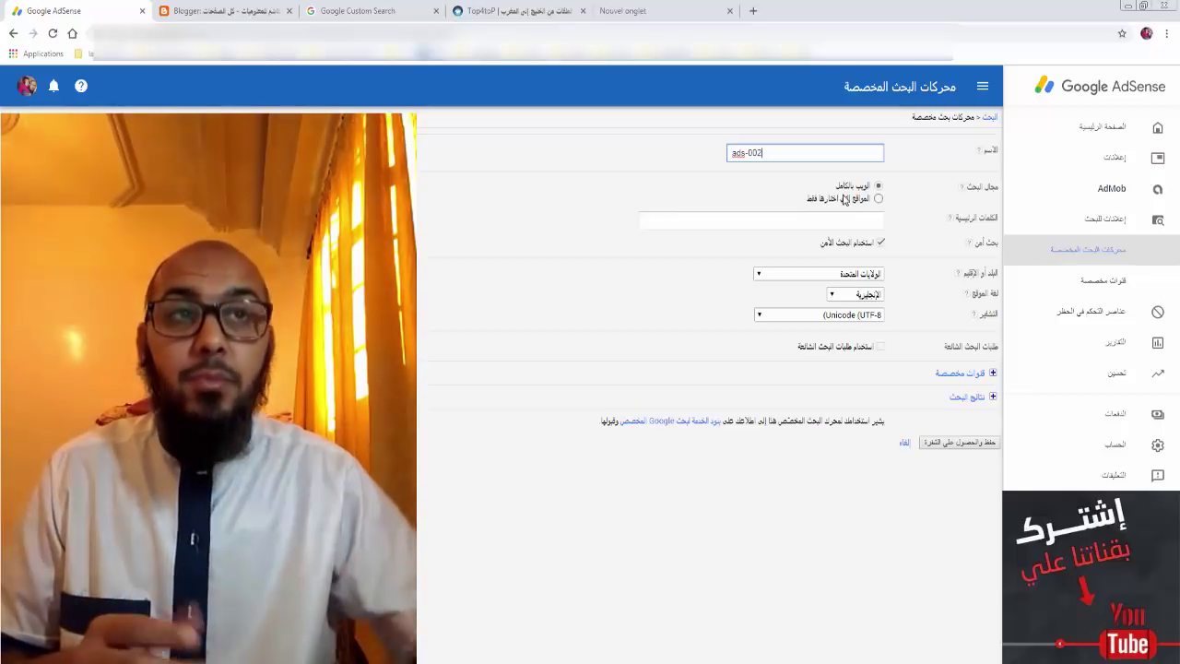
Step: Set the search engine's site language to Arabic and its country or region to United States
{"action": "left_click", "coordinate": [877, 222]}
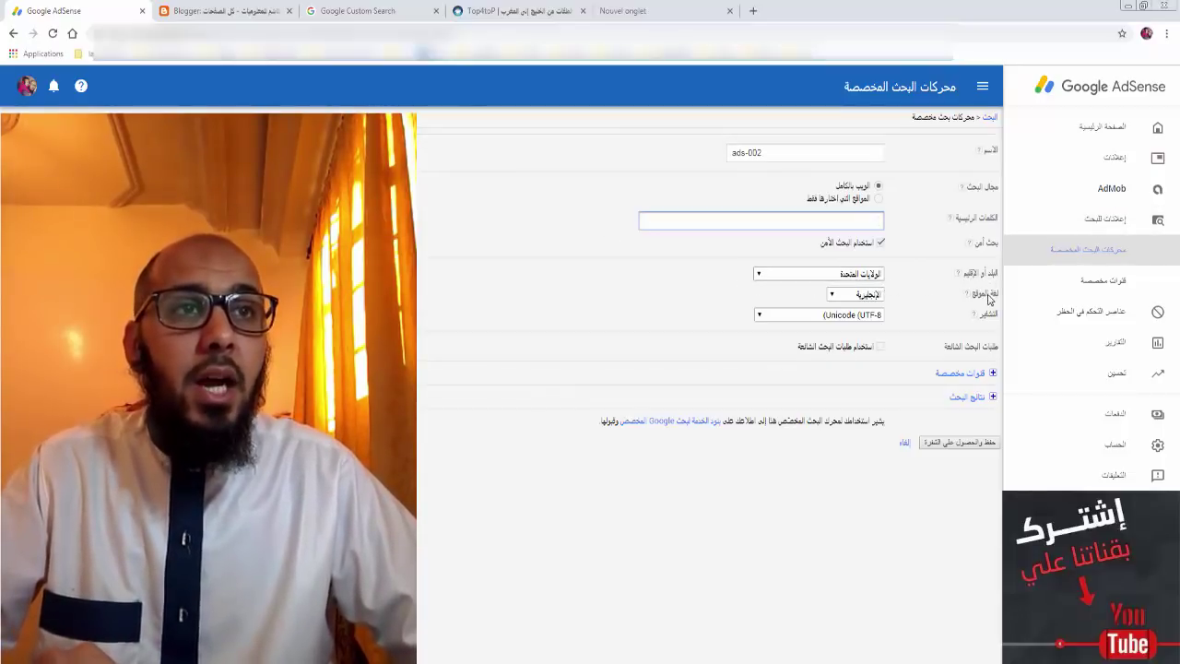
{"action": "left_click", "coordinate": [844, 303]}
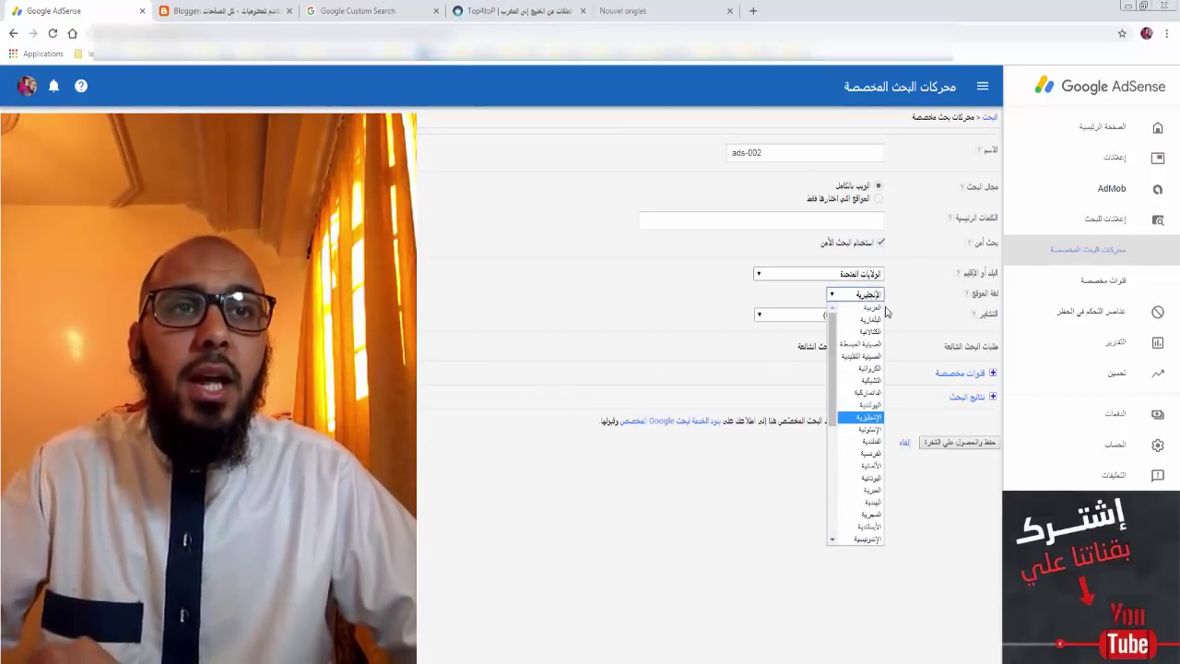
{"action": "left_click", "coordinate": [879, 316]}
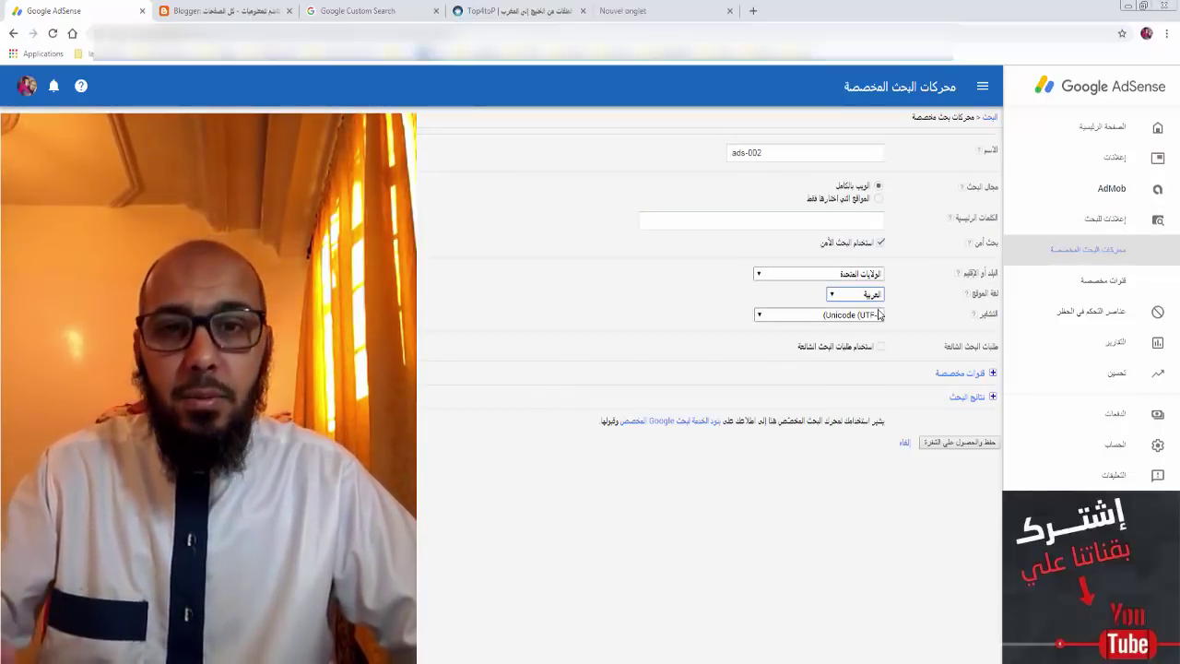
{"action": "left_click", "coordinate": [797, 276]}
{"action": "left_click", "coordinate": [799, 283]}
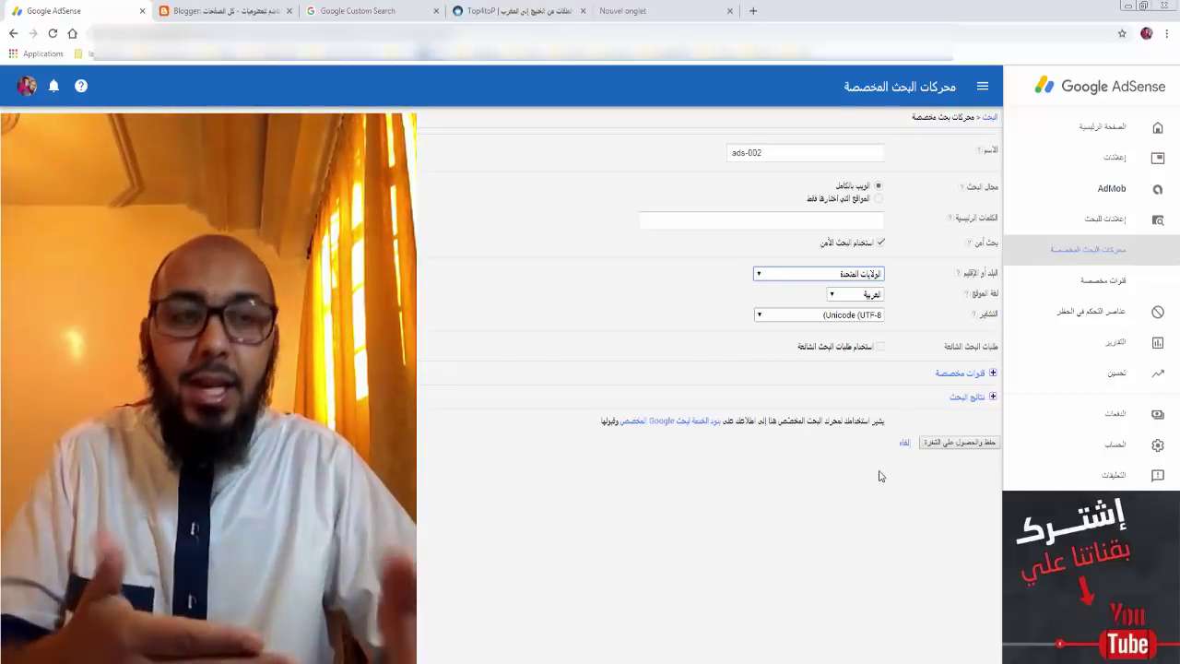
Step: Expand the search results settings and choose to display results on a Google page in the same window
{"action": "left_click", "coordinate": [960, 374]}
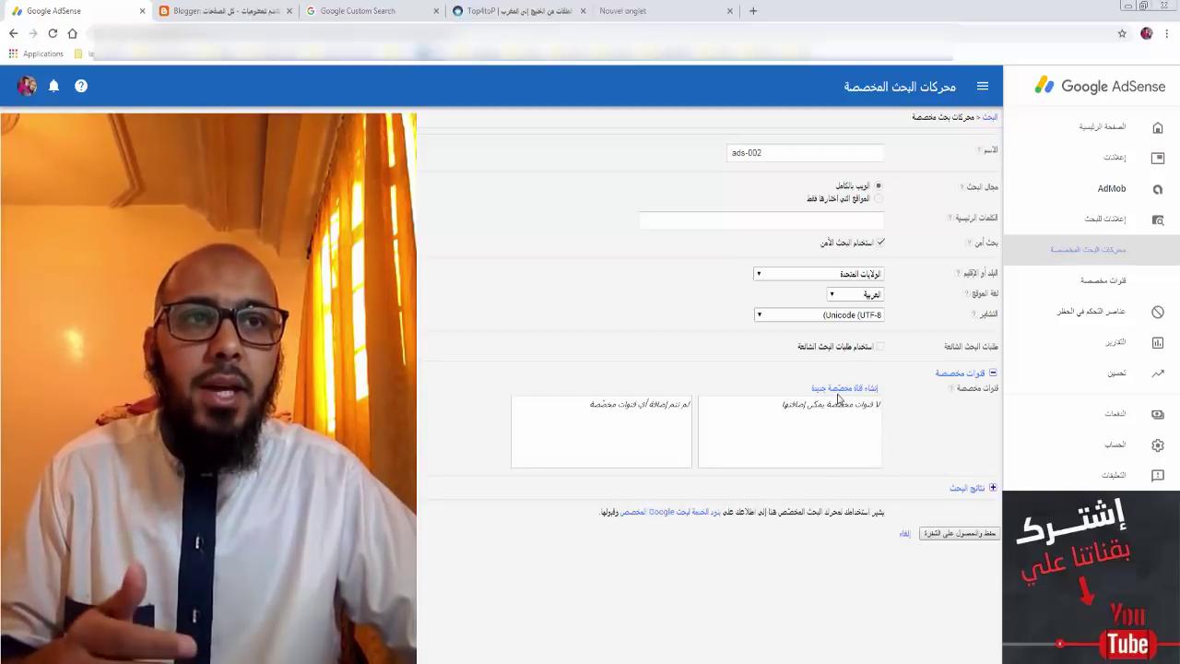
{"action": "left_click", "coordinate": [964, 378]}
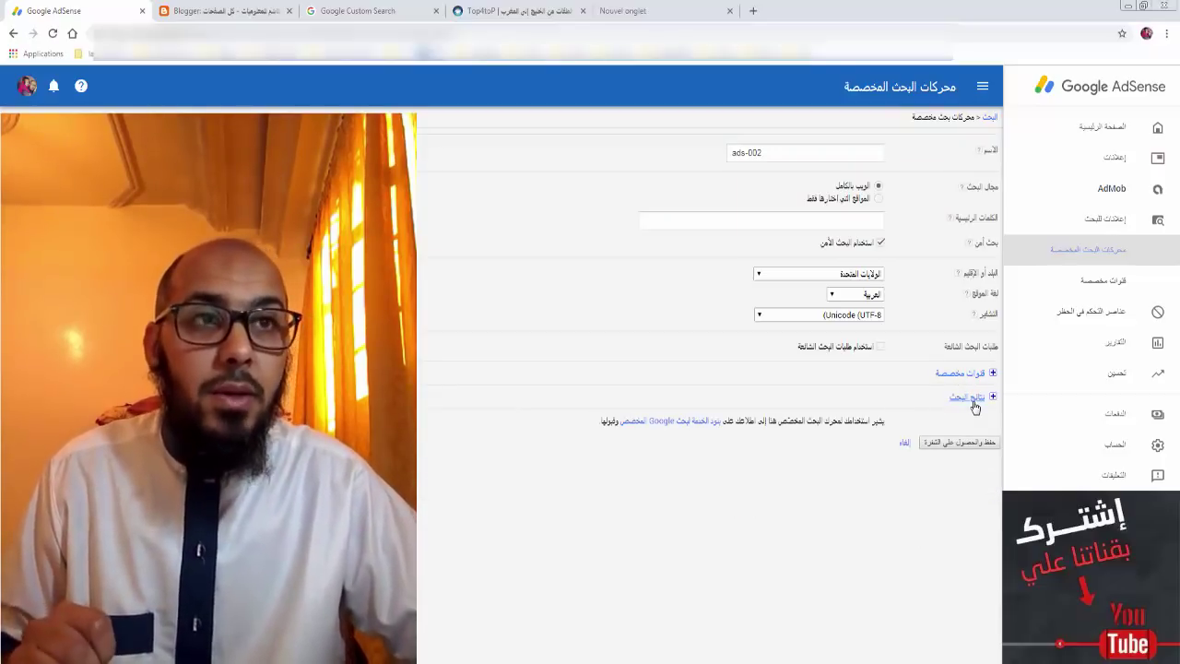
{"action": "left_click", "coordinate": [974, 403]}
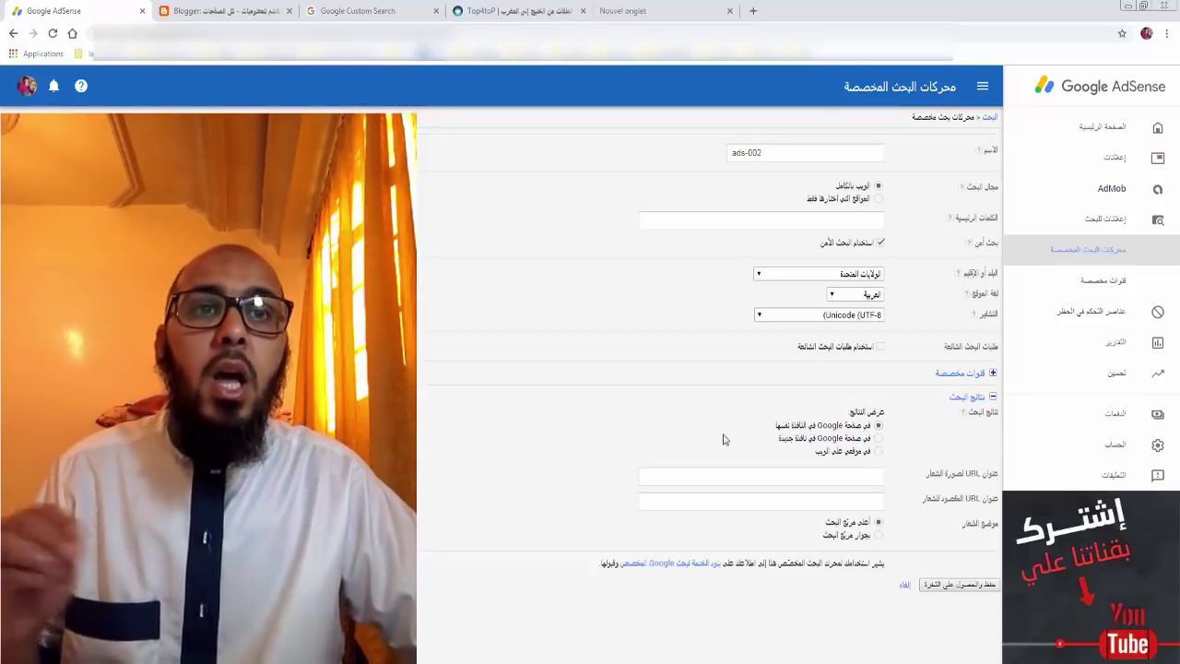
{"action": "left_click", "coordinate": [879, 451]}
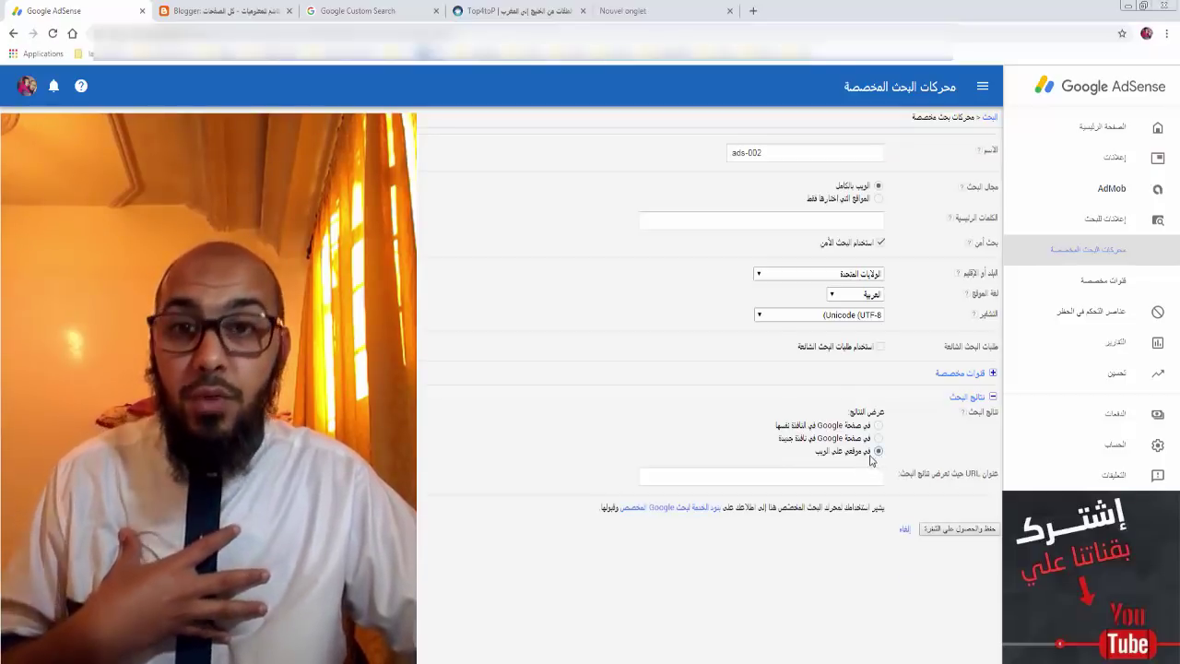
{"action": "left_click", "coordinate": [878, 426]}
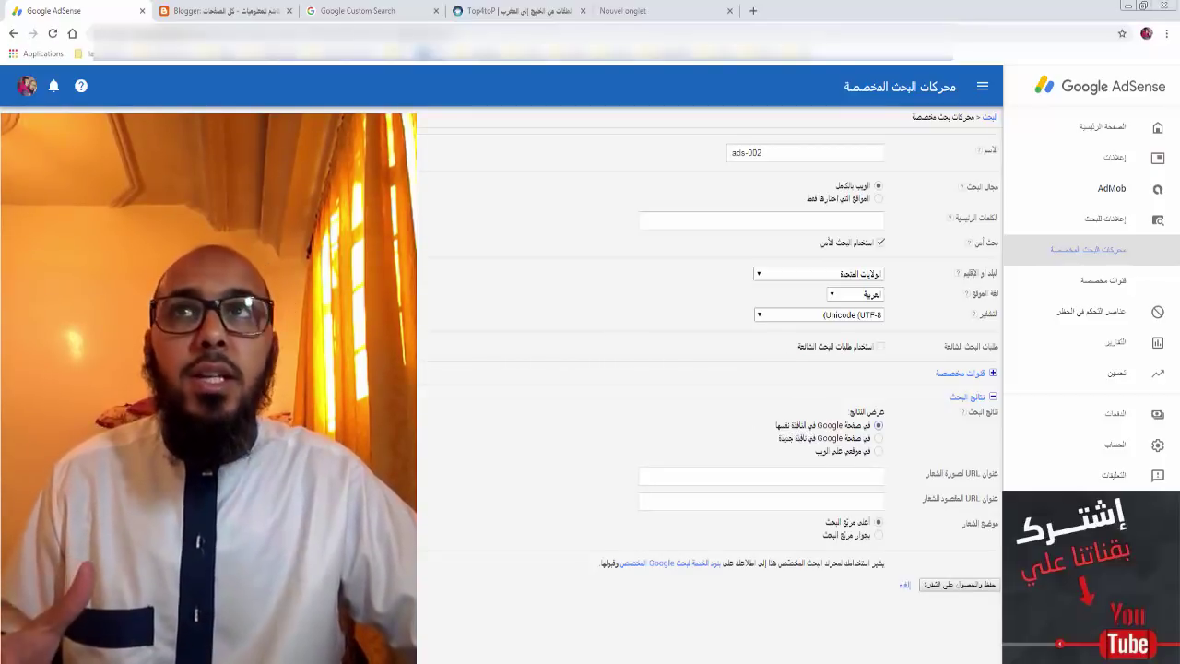
Step: Open the live blog from Blogger and show its side menu containing the Google search box
{"action": "left_click", "coordinate": [242, 12]}
{"action": "left_click", "coordinate": [1142, 151]}
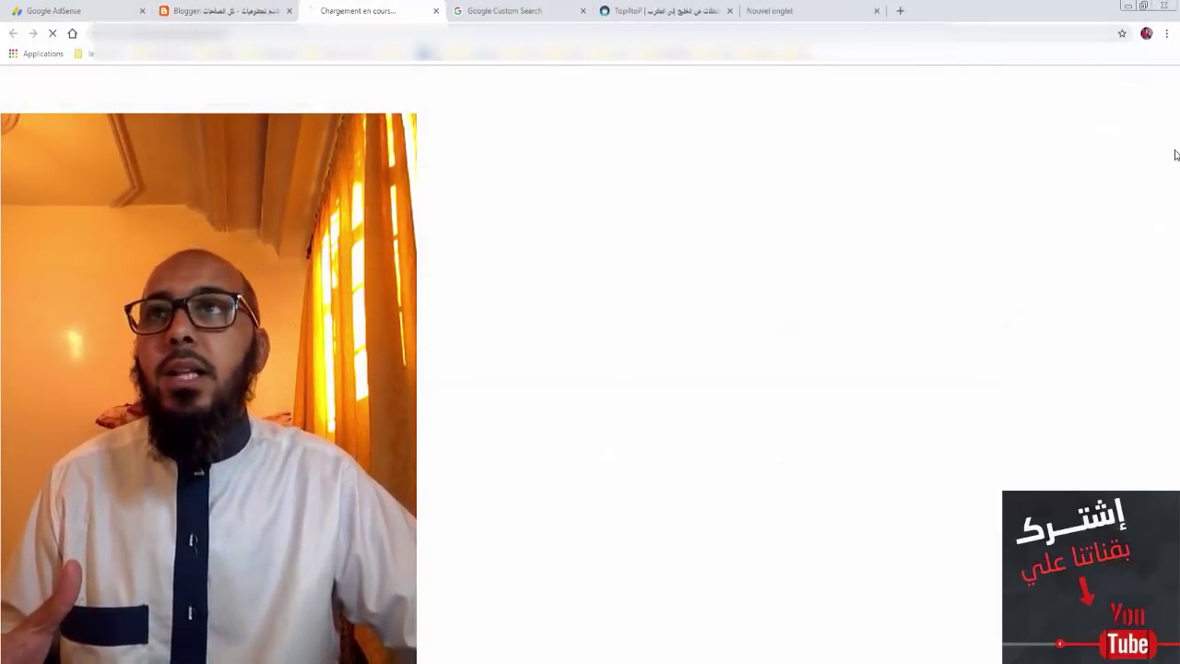
{"action": "left_click", "coordinate": [53, 10]}
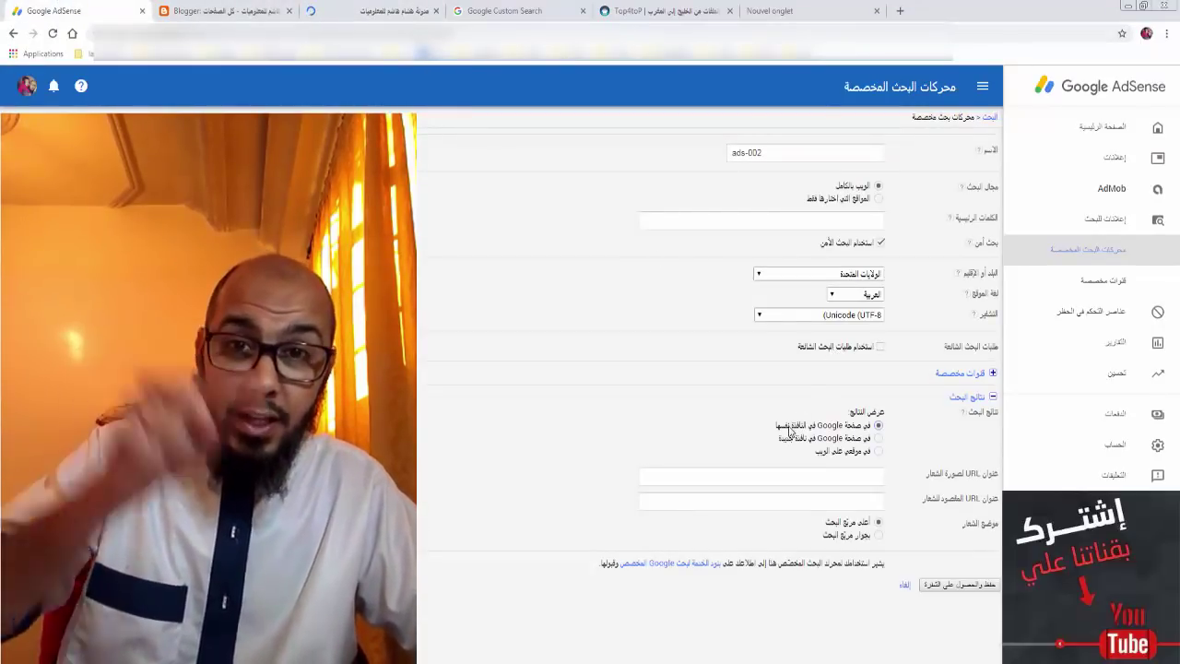
{"action": "left_click", "coordinate": [373, 12]}
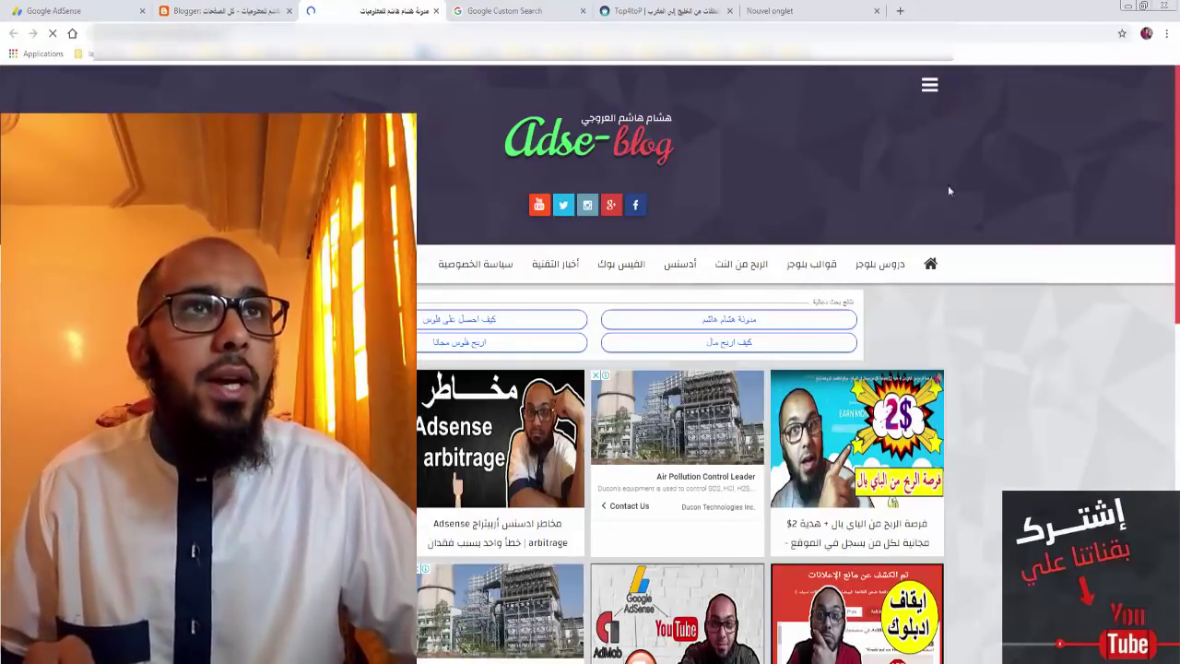
{"action": "left_click", "coordinate": [931, 86]}
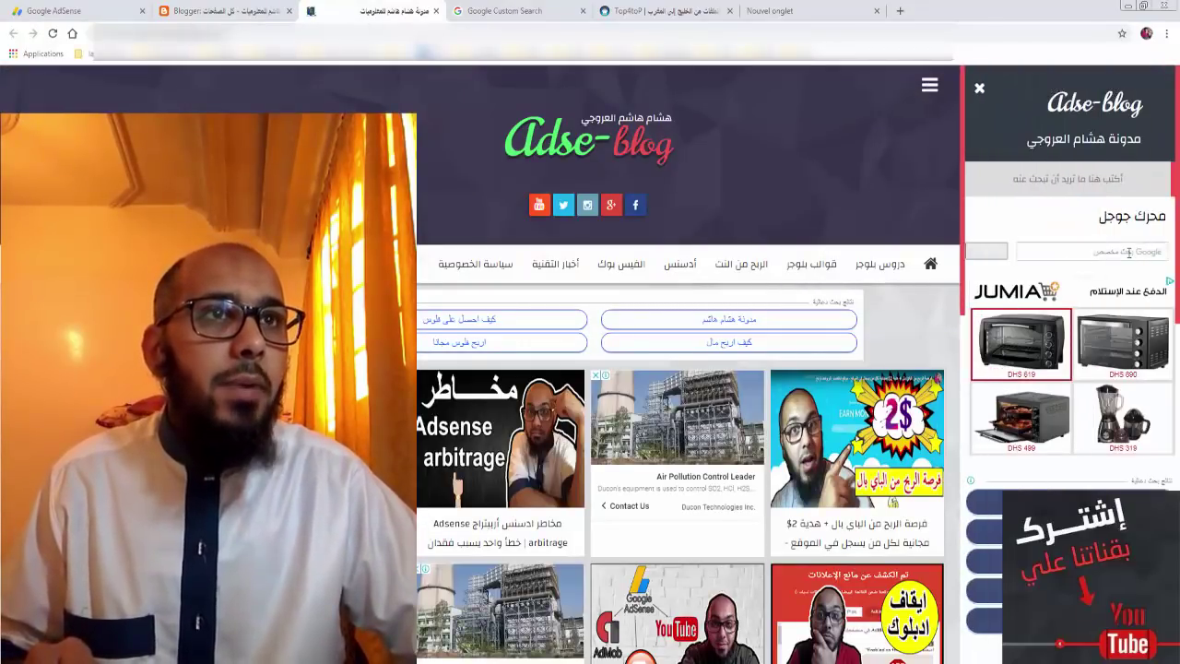
Step: Reload the Blogger pages list and enter الربح in the Google search box of the blog's side menu
{"action": "left_click", "coordinate": [226, 11]}
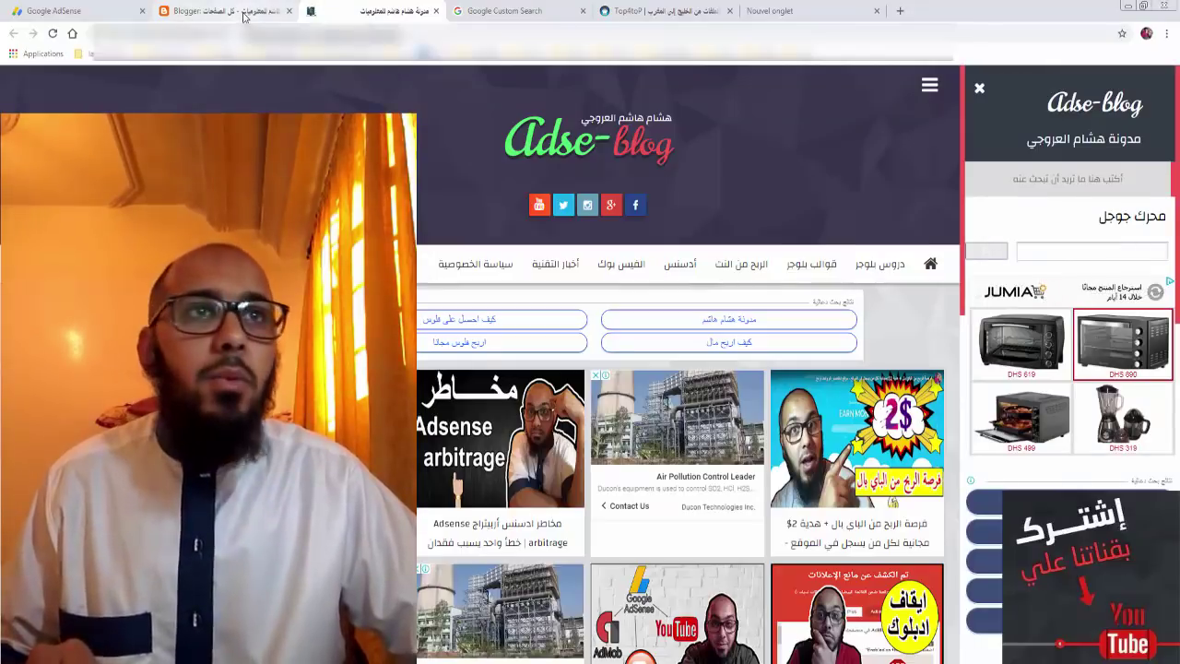
{"action": "left_click", "coordinate": [53, 33]}
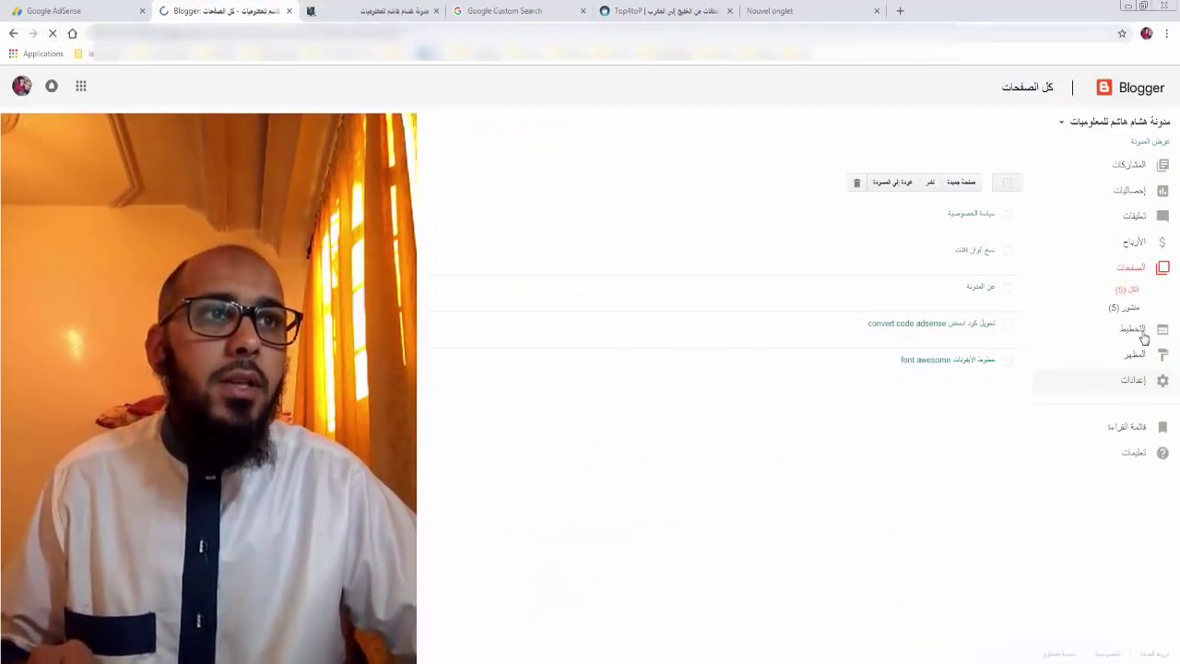
{"action": "left_click", "coordinate": [374, 11]}
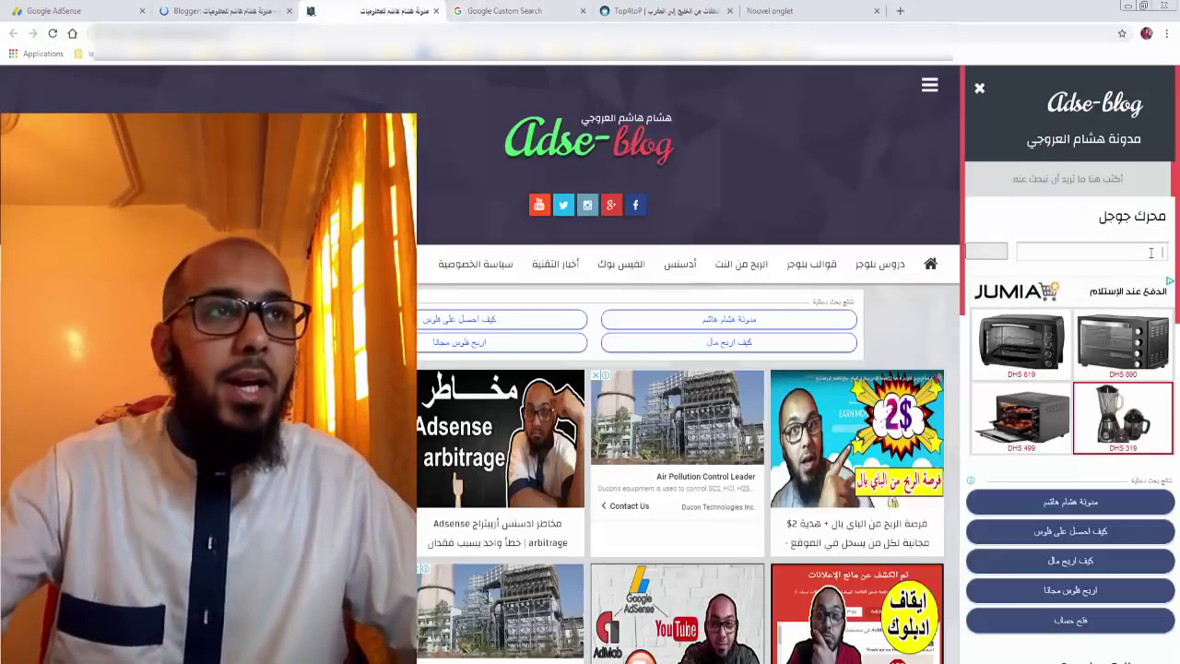
{"action": "left_click", "coordinate": [1151, 252]}
{"action": "type", "text": "h"}
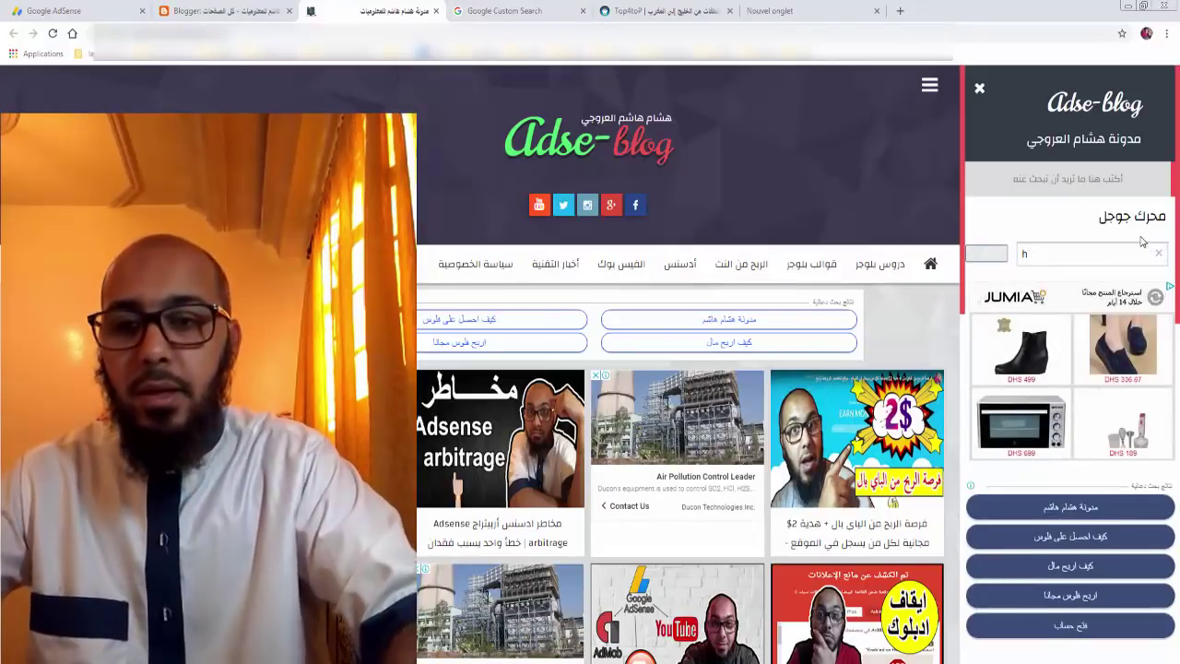
{"action": "key", "text": "BackSpace"}
{"action": "type", "text": "الرب"}
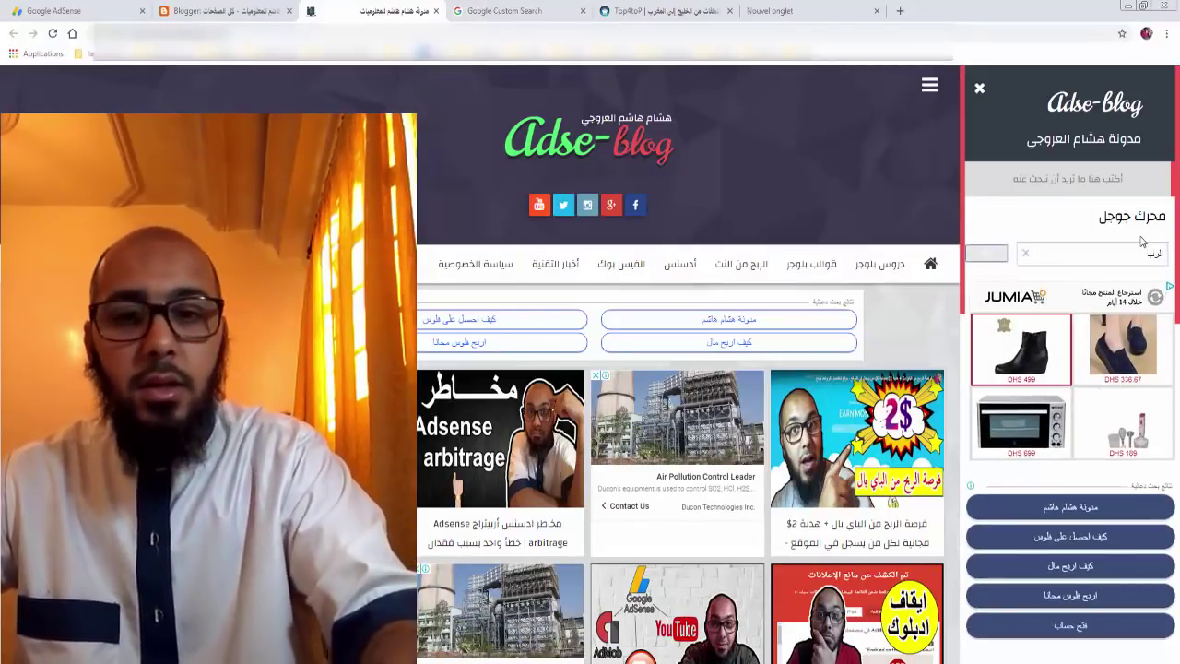
{"action": "type", "text": "ح"}
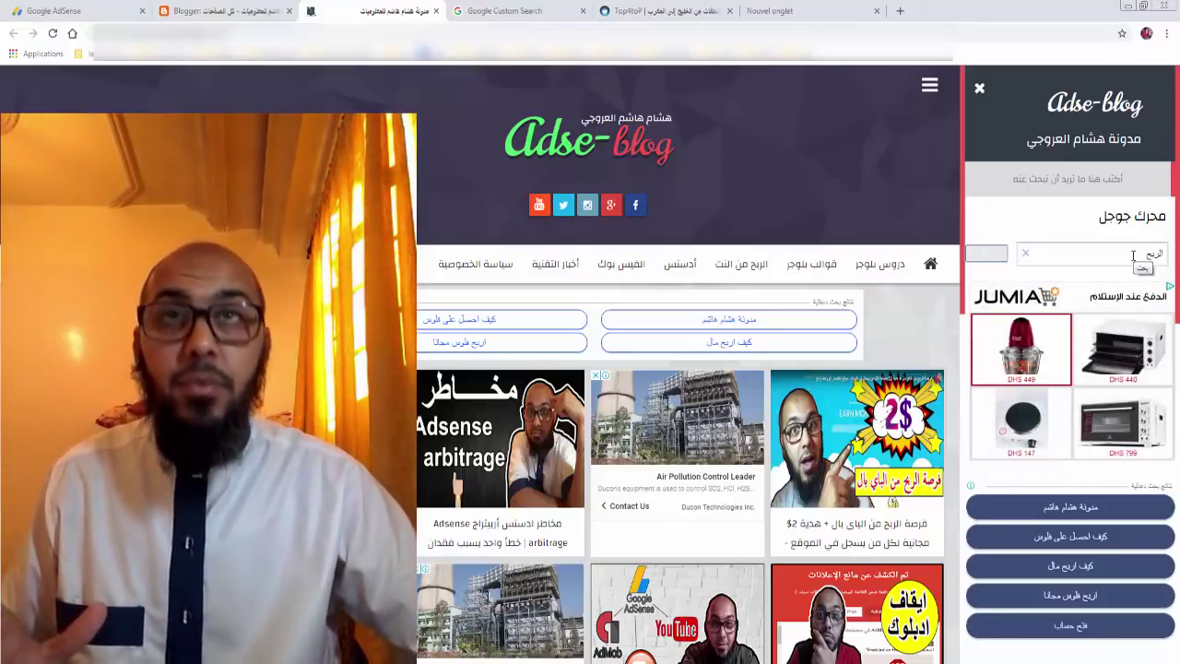
Step: Examine the ads and results on the Google Custom Search page for الربح من الانترنت, and close that page
{"action": "left_click", "coordinate": [267, 9]}
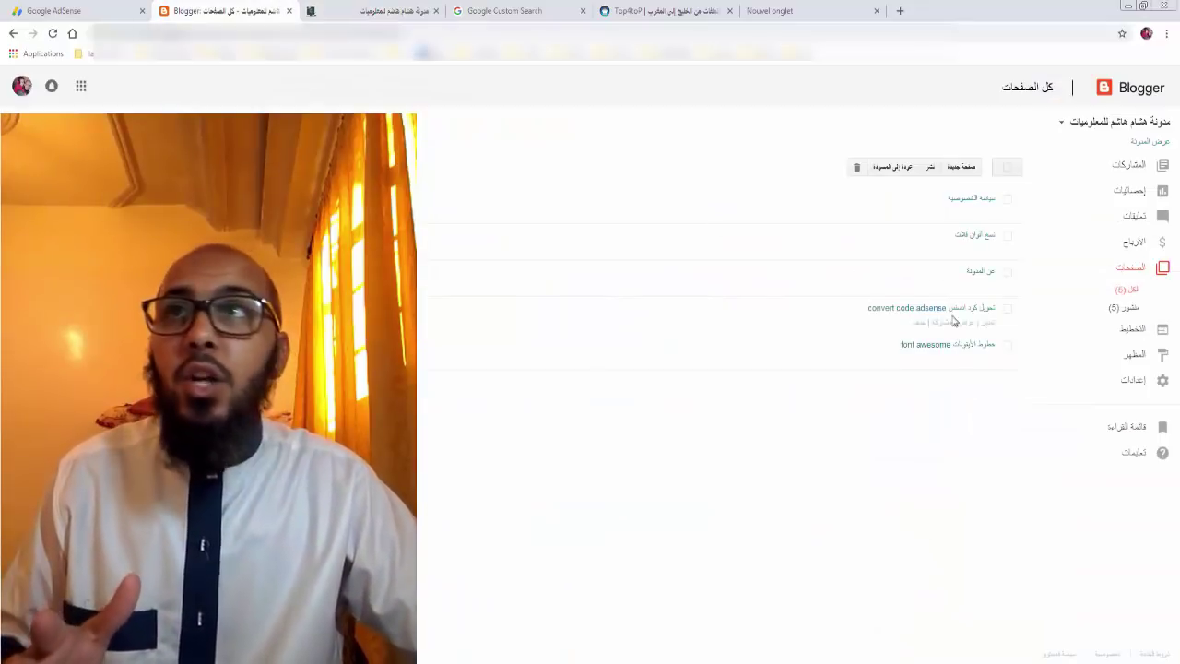
{"action": "left_click", "coordinate": [123, 6]}
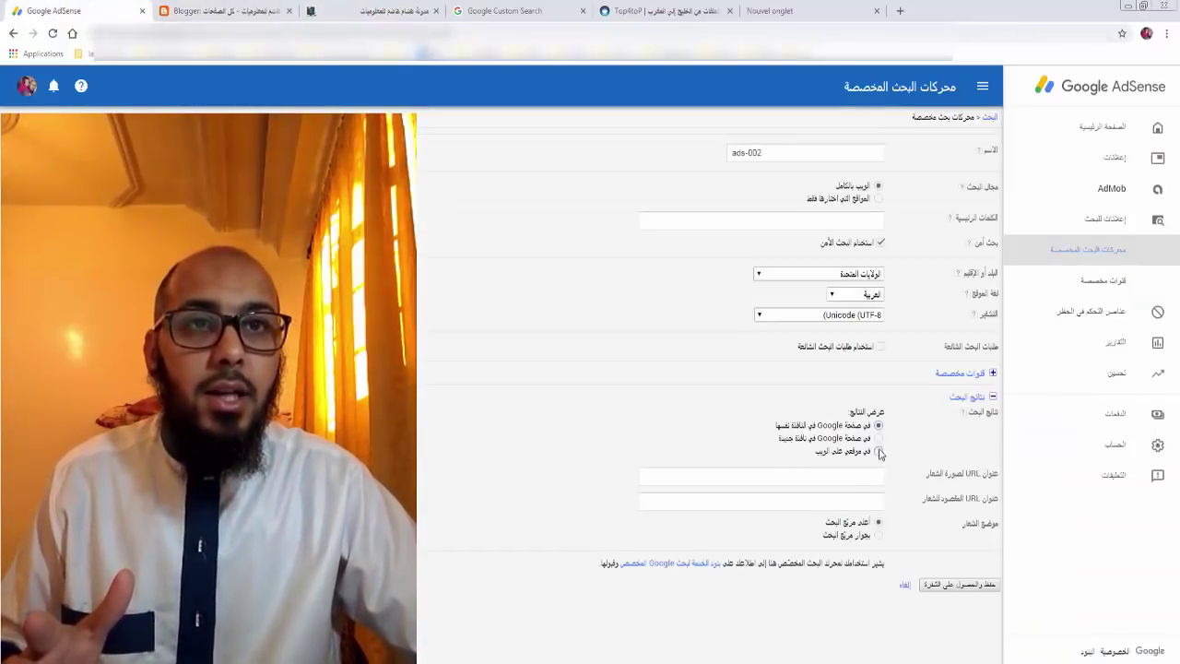
{"action": "left_click", "coordinate": [350, 11]}
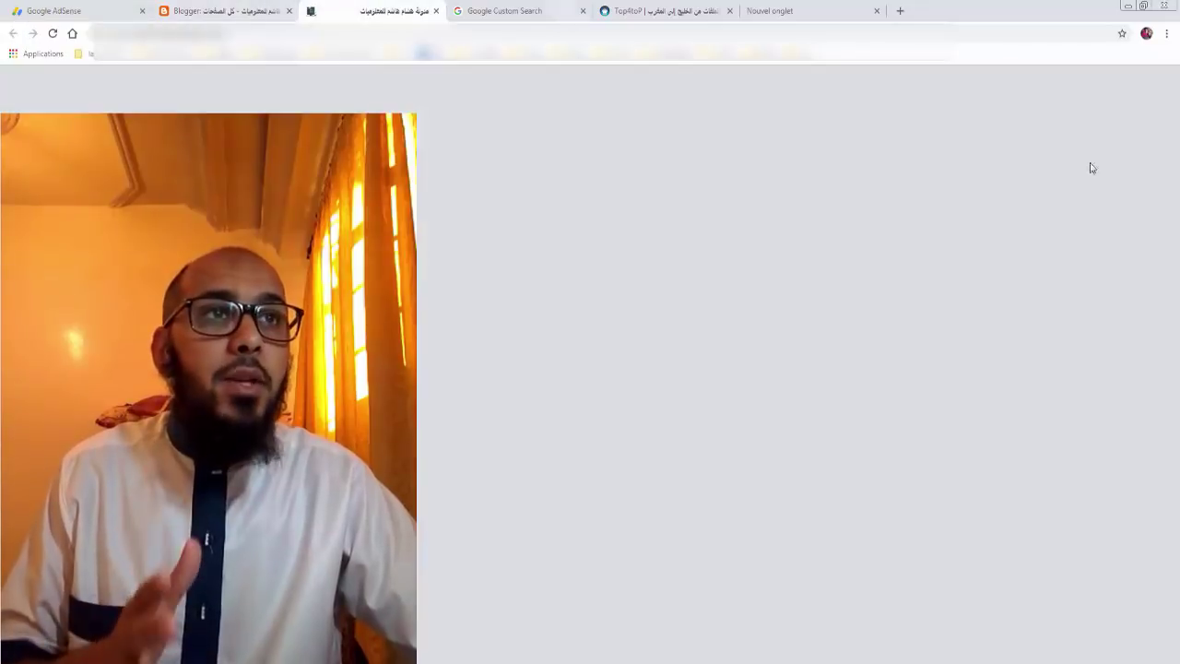
{"action": "left_click", "coordinate": [516, 11]}
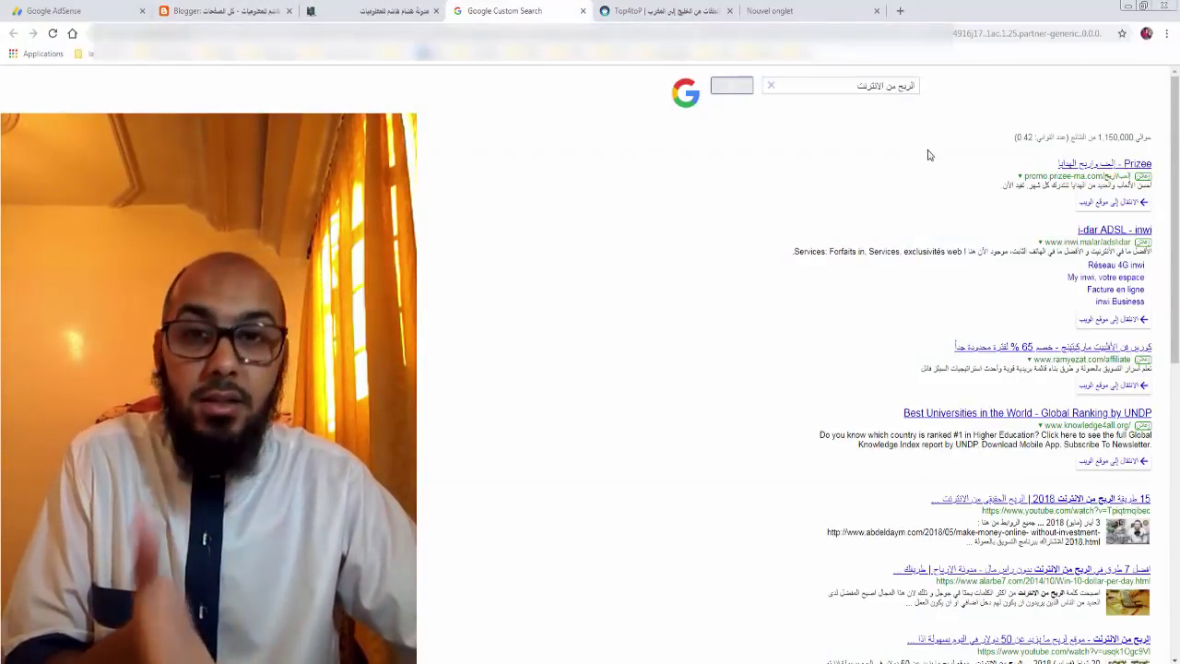
{"action": "scroll", "coordinate": [929, 155], "scroll_direction": "down", "scroll_amount": 10}
{"action": "scroll", "coordinate": [928, 165], "scroll_direction": "up", "scroll_amount": 10}
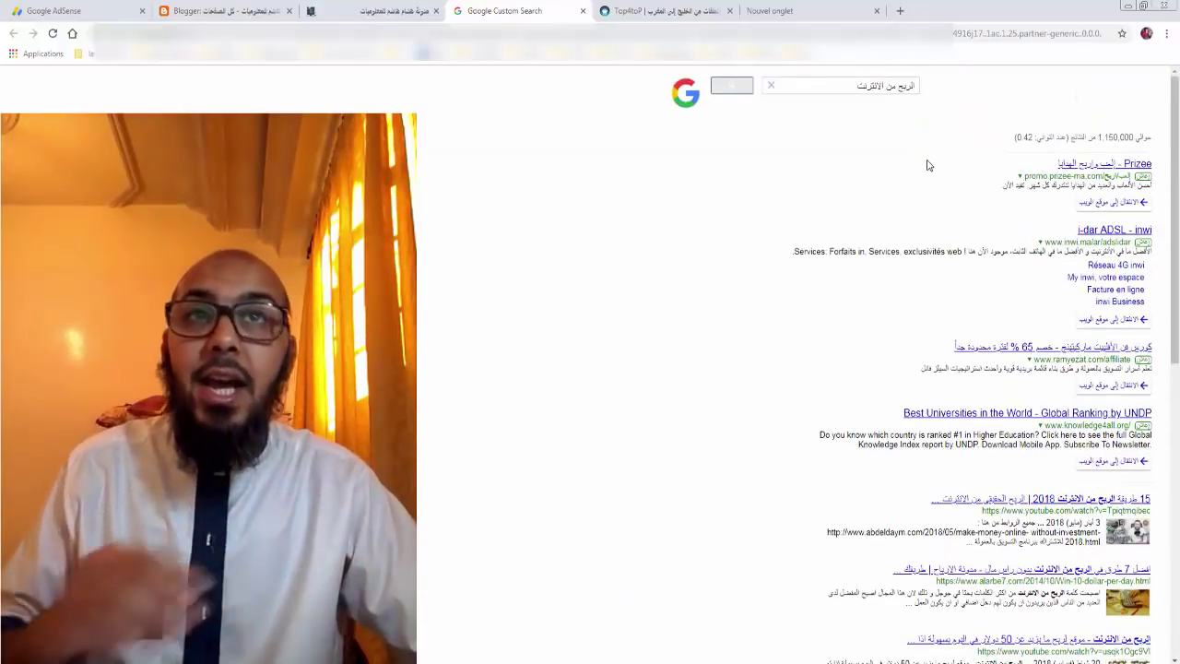
{"action": "left_click", "coordinate": [583, 11]}
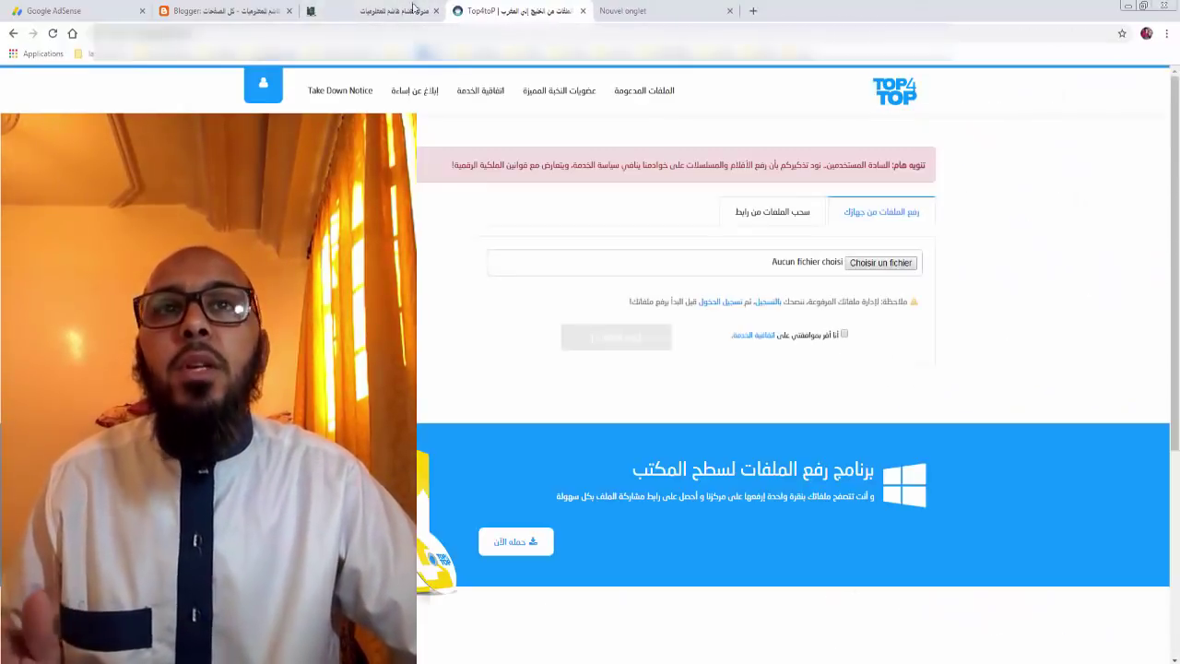
Step: Return to the AdSense form and compare displaying results on the own website with a Google page in the same window
{"action": "left_click", "coordinate": [380, 5]}
{"action": "left_click", "coordinate": [226, 10]}
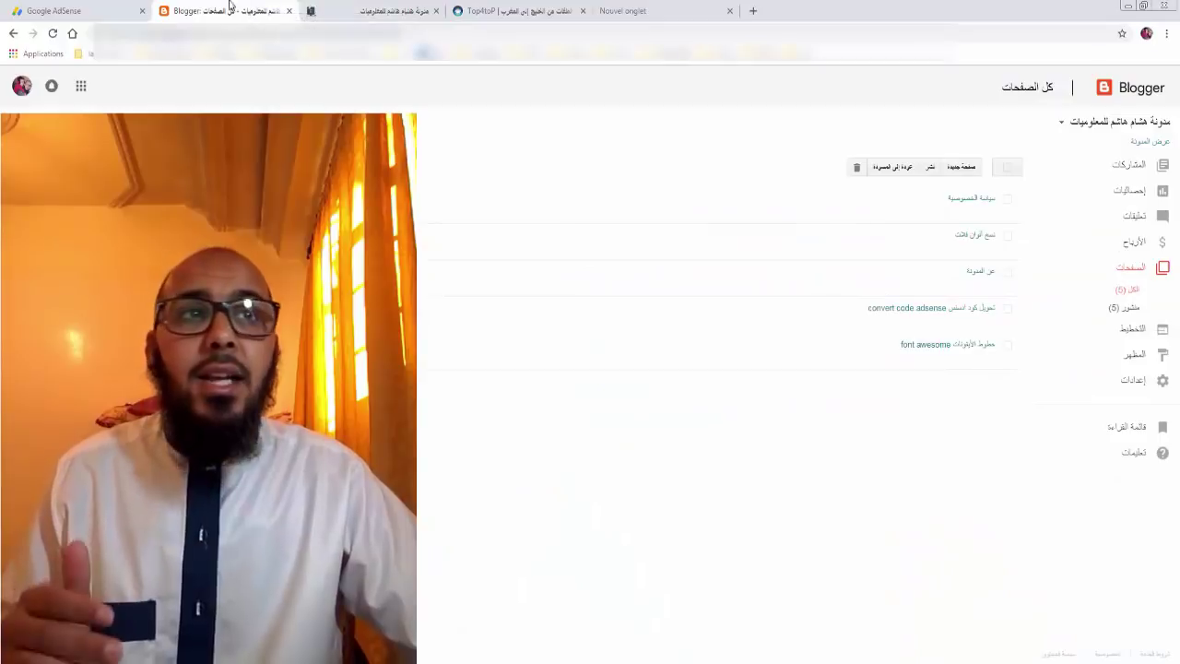
{"action": "left_click", "coordinate": [77, 6]}
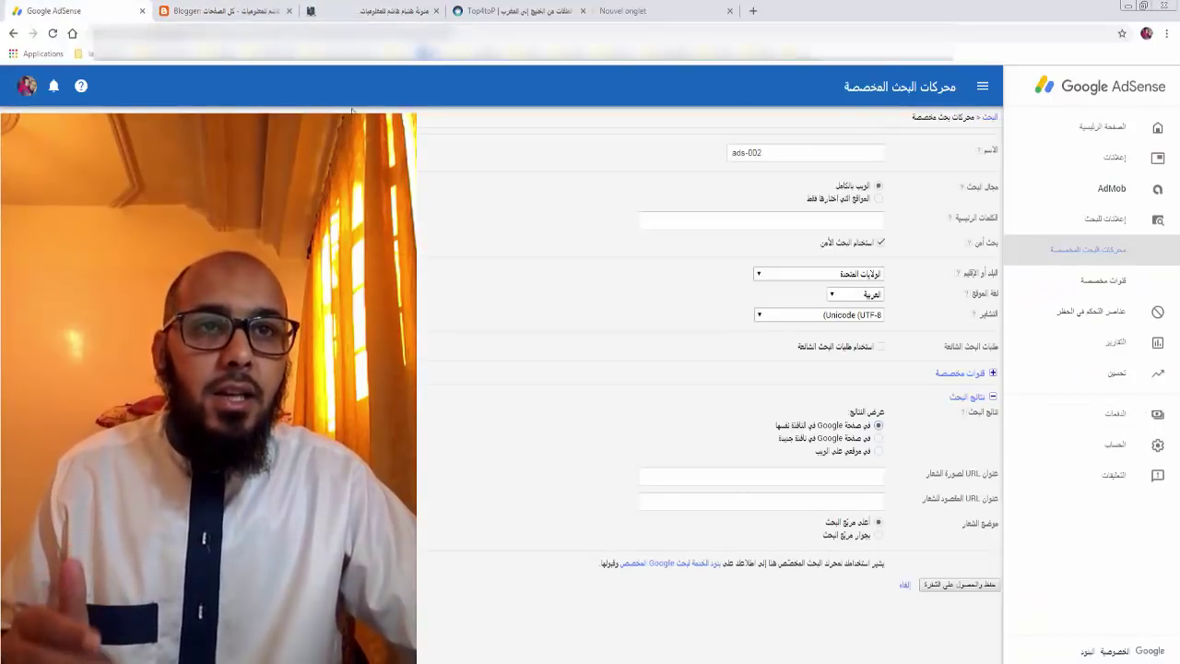
{"action": "left_click", "coordinate": [879, 452]}
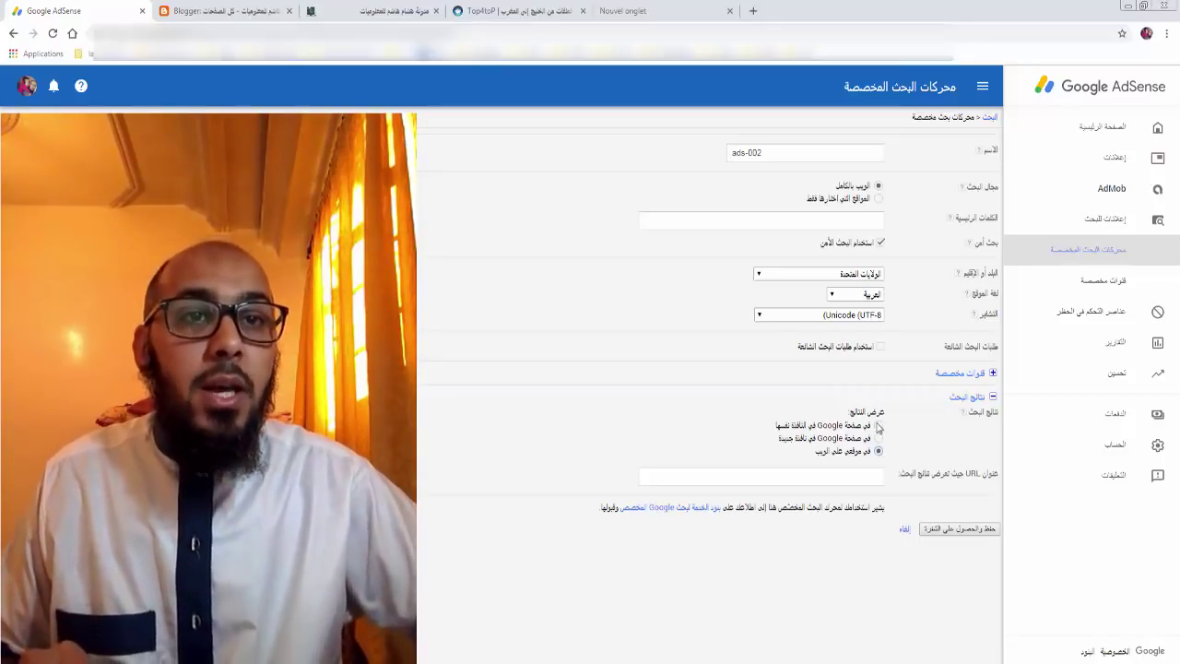
{"action": "left_click", "coordinate": [878, 426]}
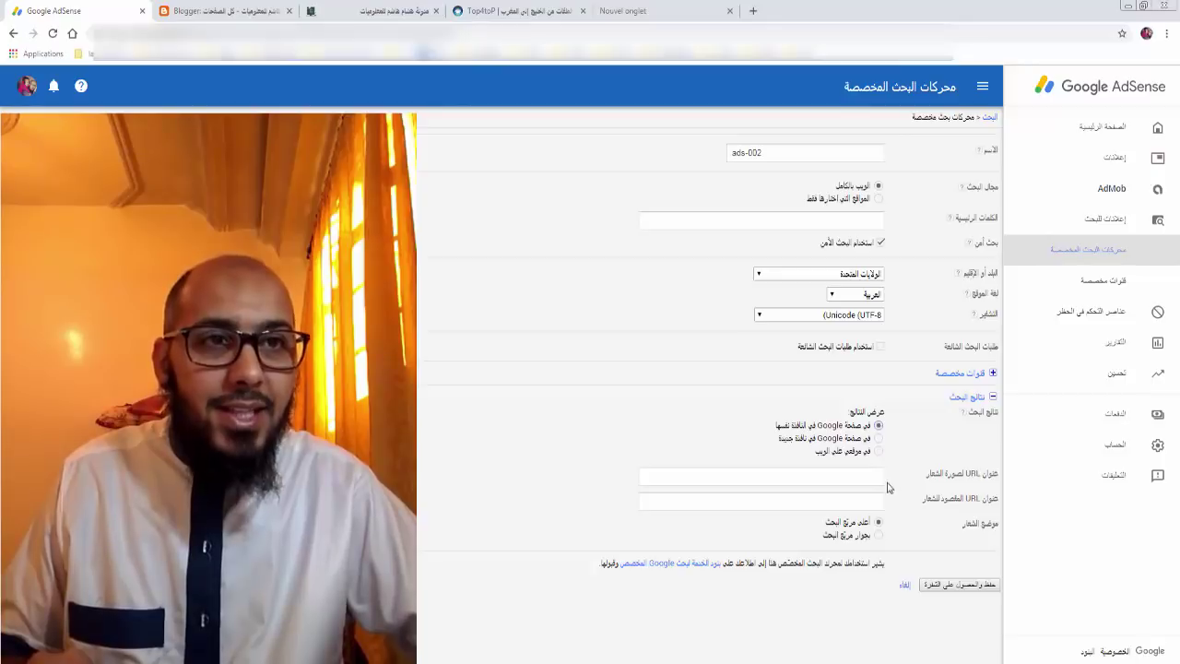
{"action": "key", "text": "shift+Tab"}
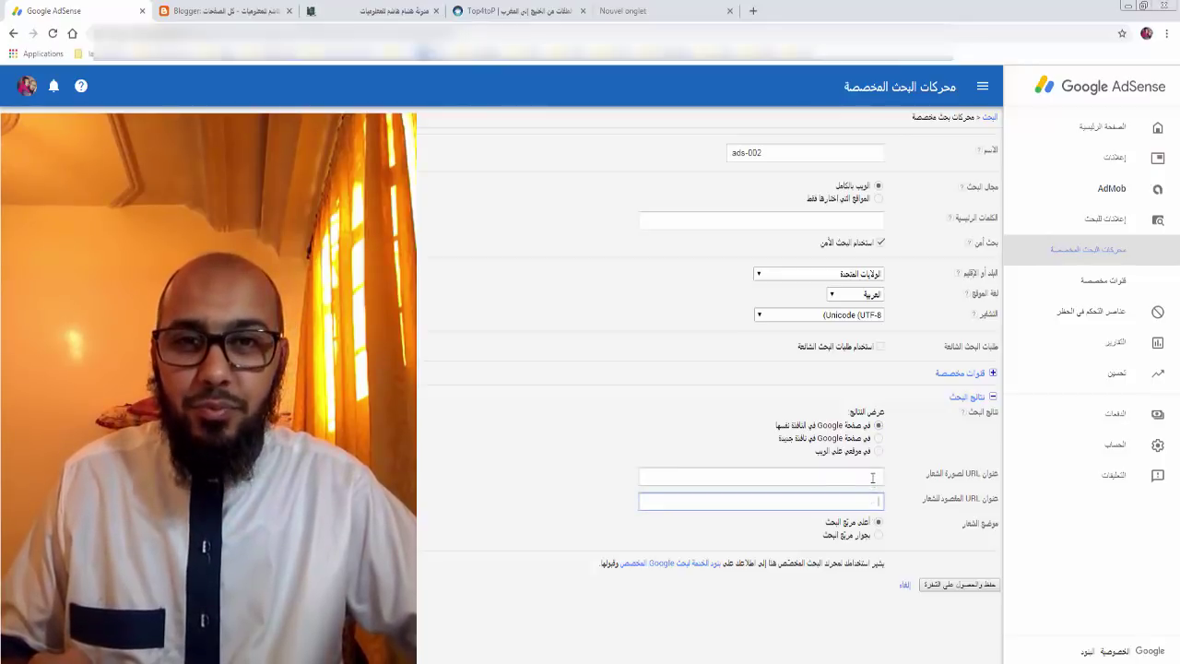
{"action": "key", "text": "Tab"}
{"action": "key", "text": "shift+Tab"}
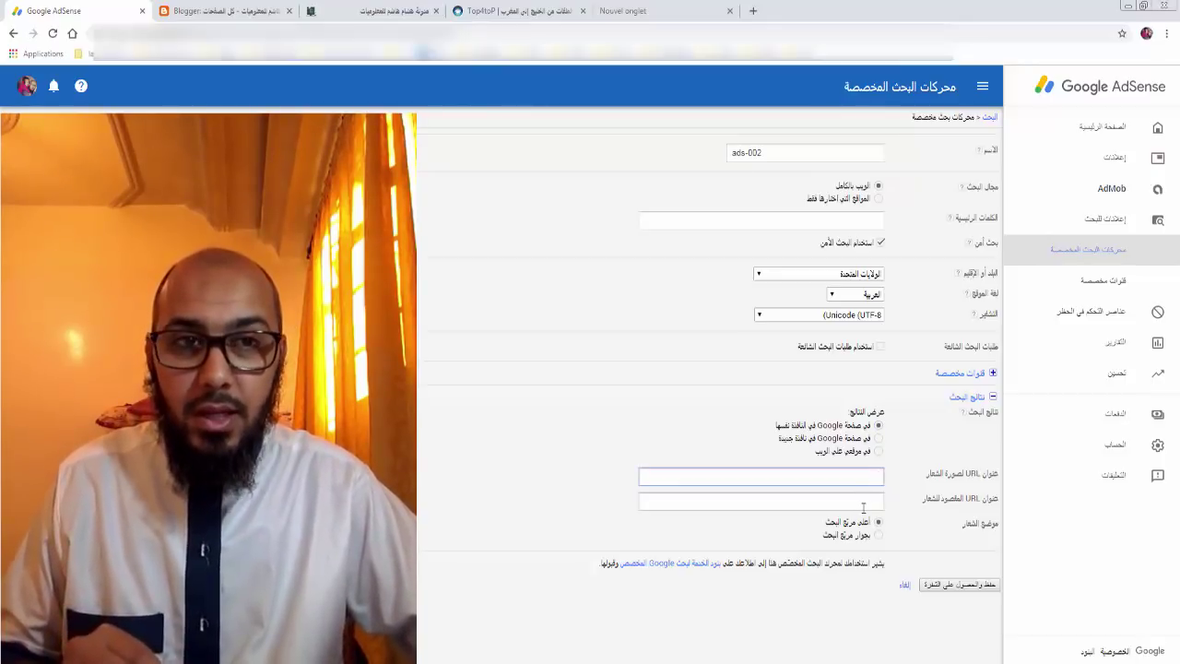
{"action": "key", "text": "Tab"}
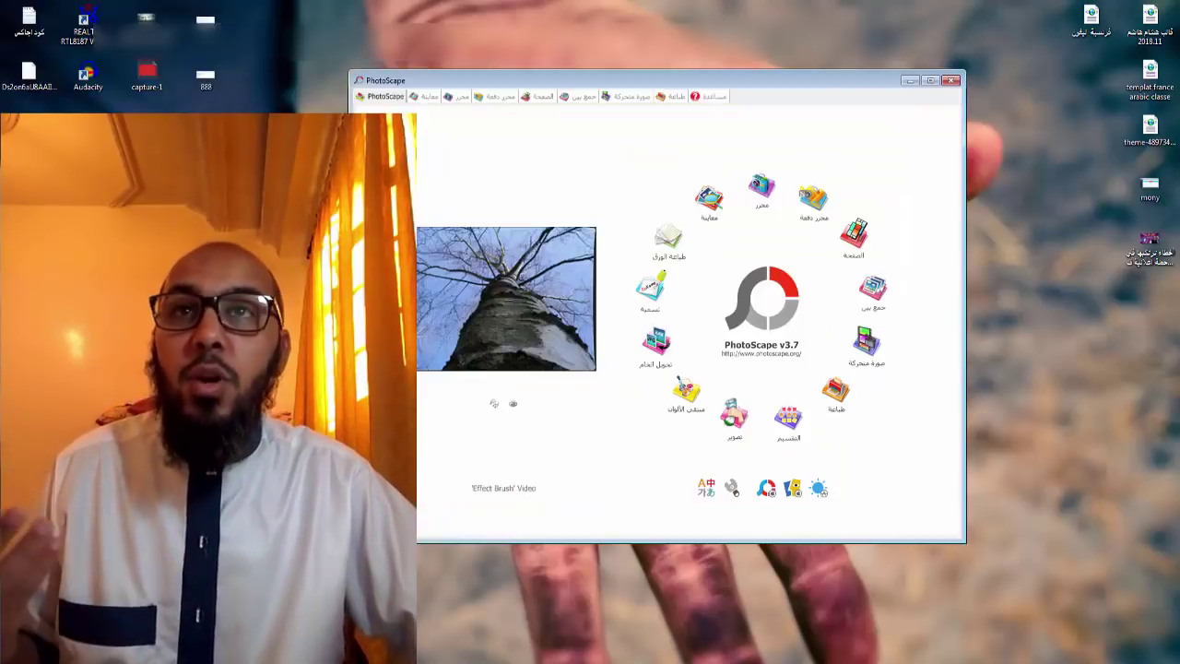
Step: In PhotoScape's editor, resize the picture 2018-12-03_214247.png to 120 pixels wide, keeping its aspect ratio
{"action": "left_click", "coordinate": [457, 97]}
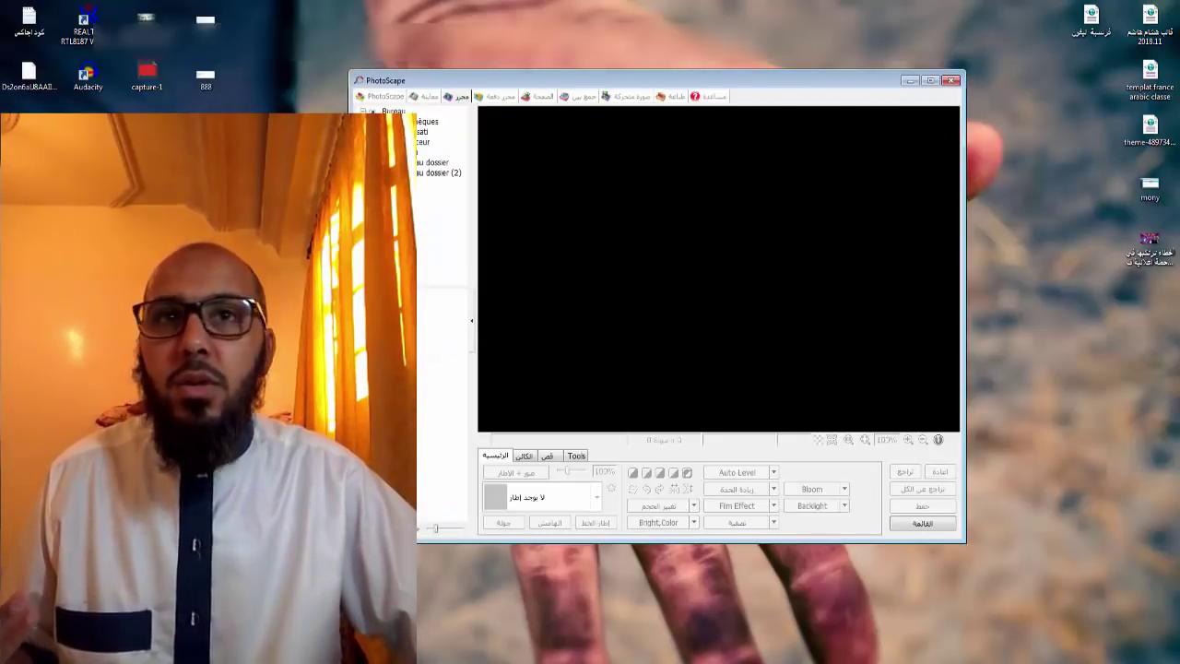
{"action": "left_click", "coordinate": [671, 506]}
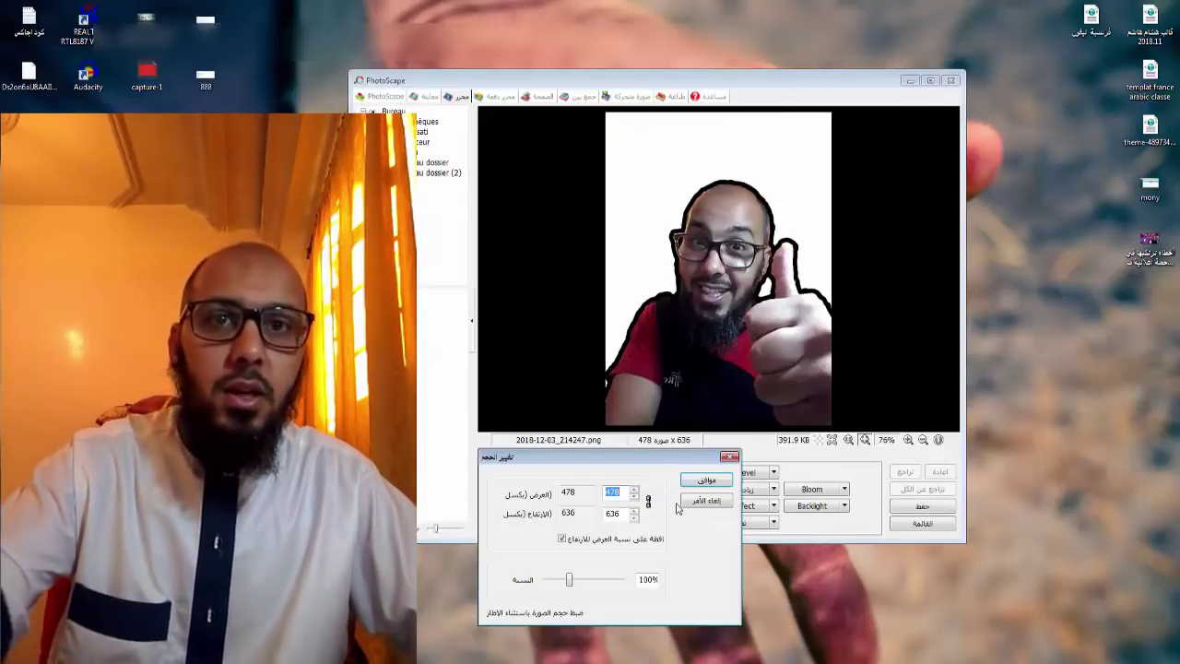
{"action": "type", "text": "120"}
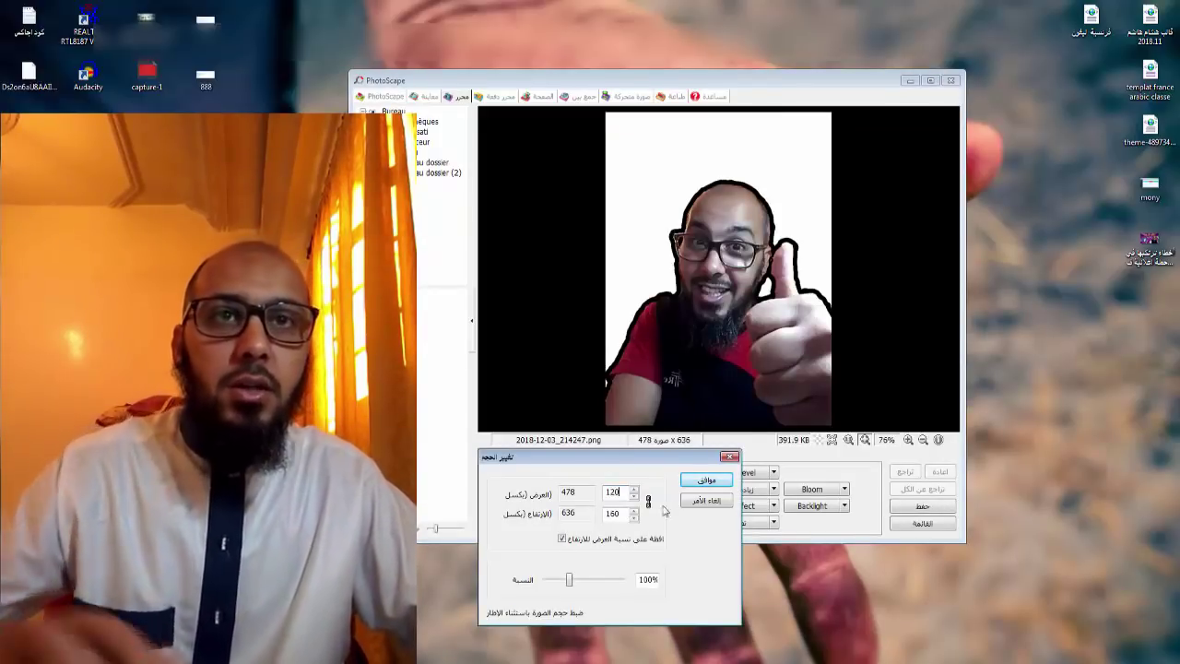
{"action": "left_click", "coordinate": [706, 480]}
Step: Save the resized picture to the designated desktop folder and minimise PhotoScape
{"action": "left_click", "coordinate": [929, 505]}
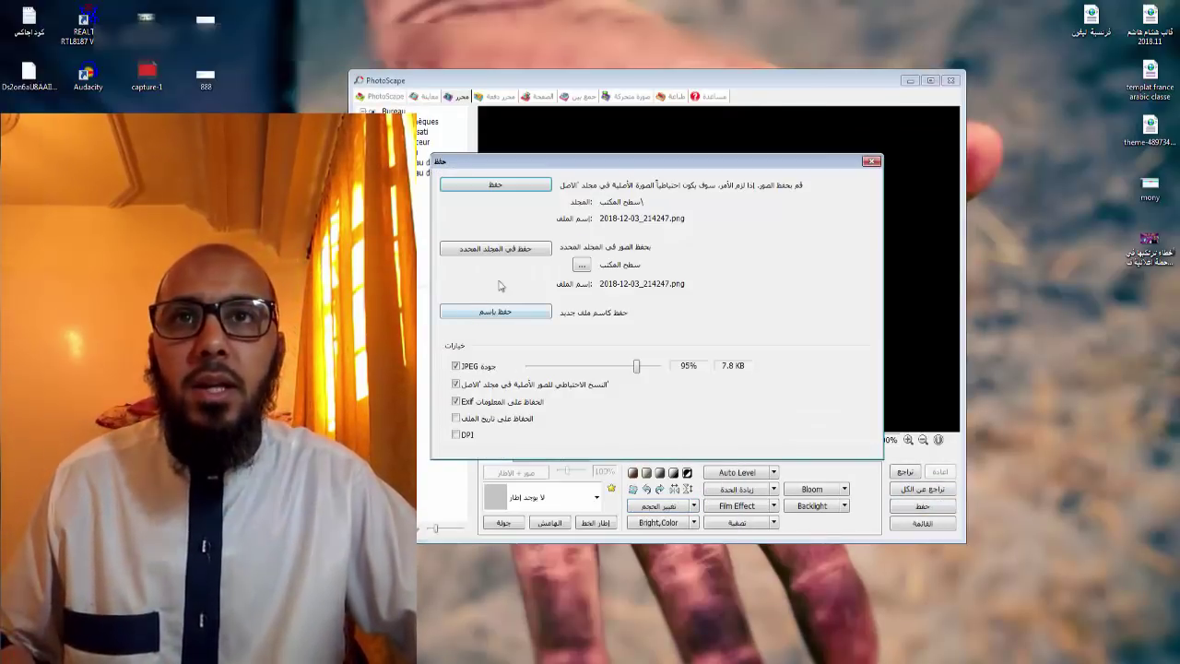
{"action": "left_click", "coordinate": [521, 251]}
{"action": "left_click", "coordinate": [909, 81]}
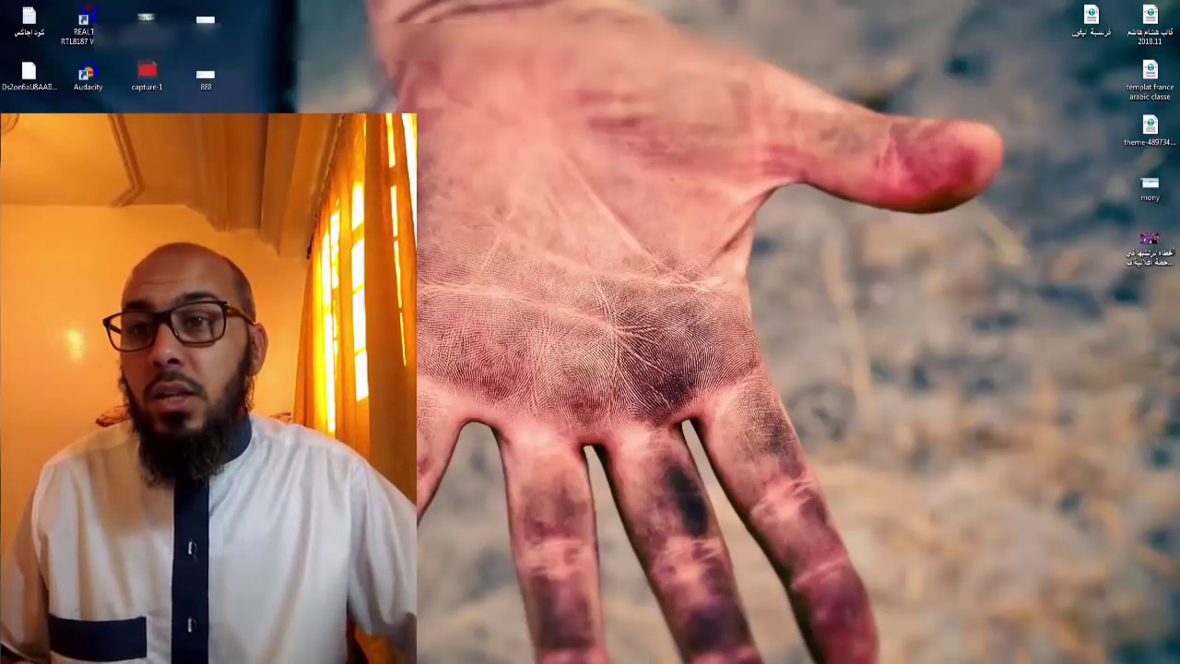
Step: Switch to the Top4toP page in the browser, accept the service agreement and upload the resized picture from the desktop
{"action": "key", "text": "alt+Tab"}
{"action": "left_click", "coordinate": [539, 12]}
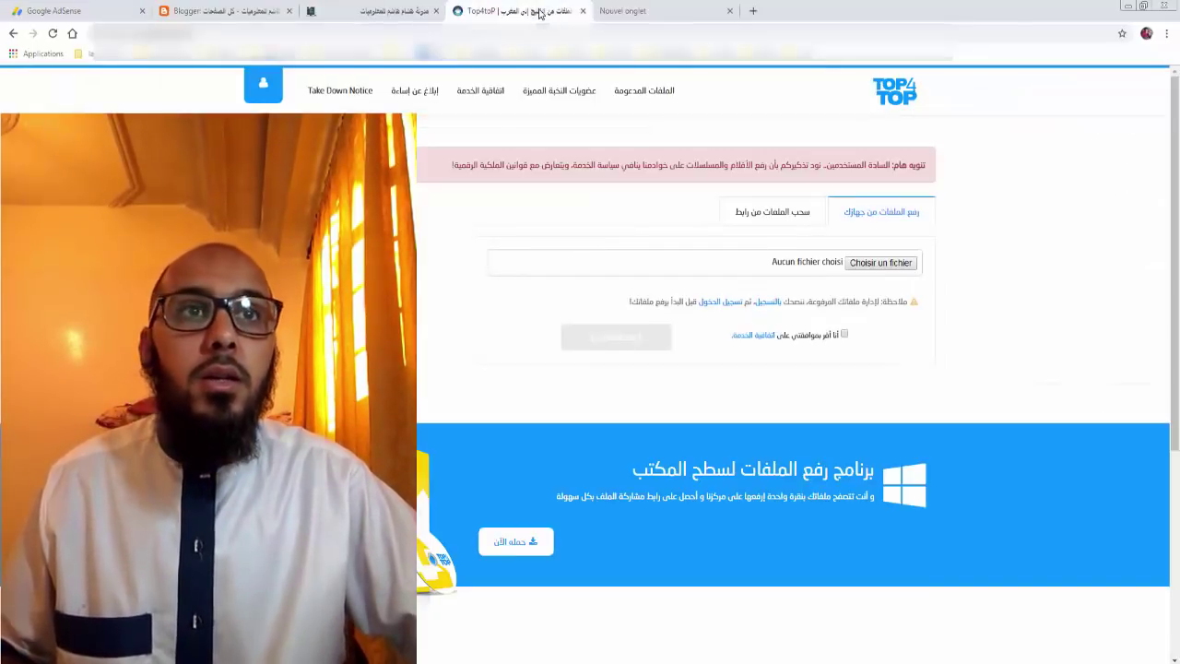
{"action": "left_click", "coordinate": [844, 333]}
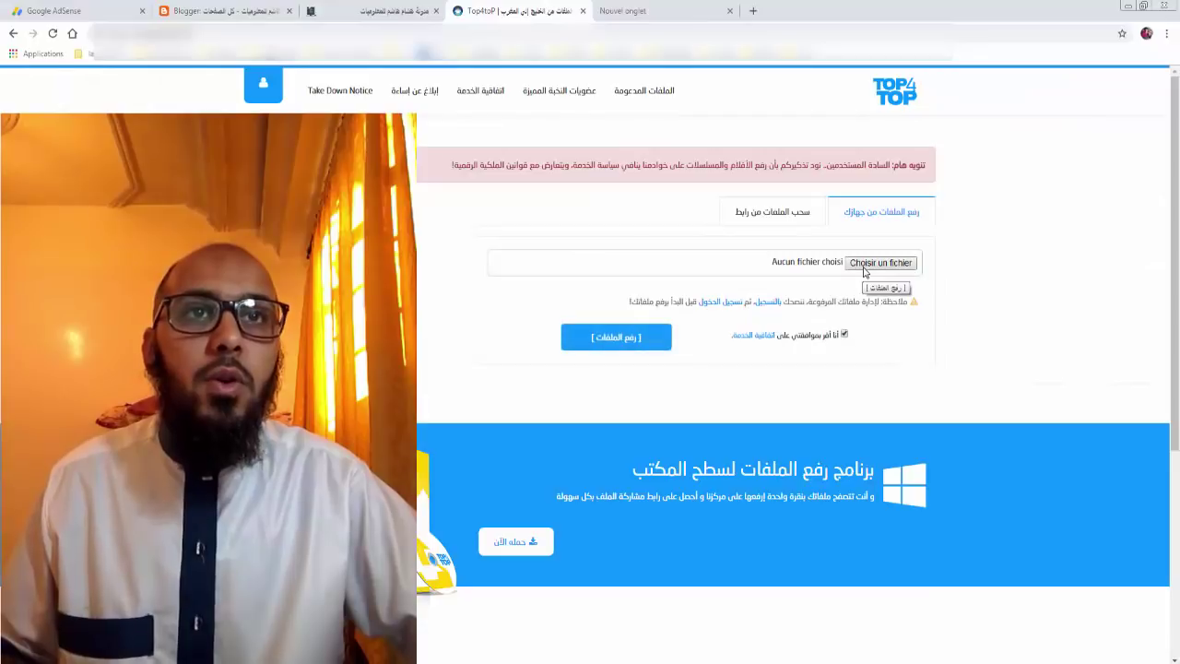
{"action": "left_click", "coordinate": [881, 263]}
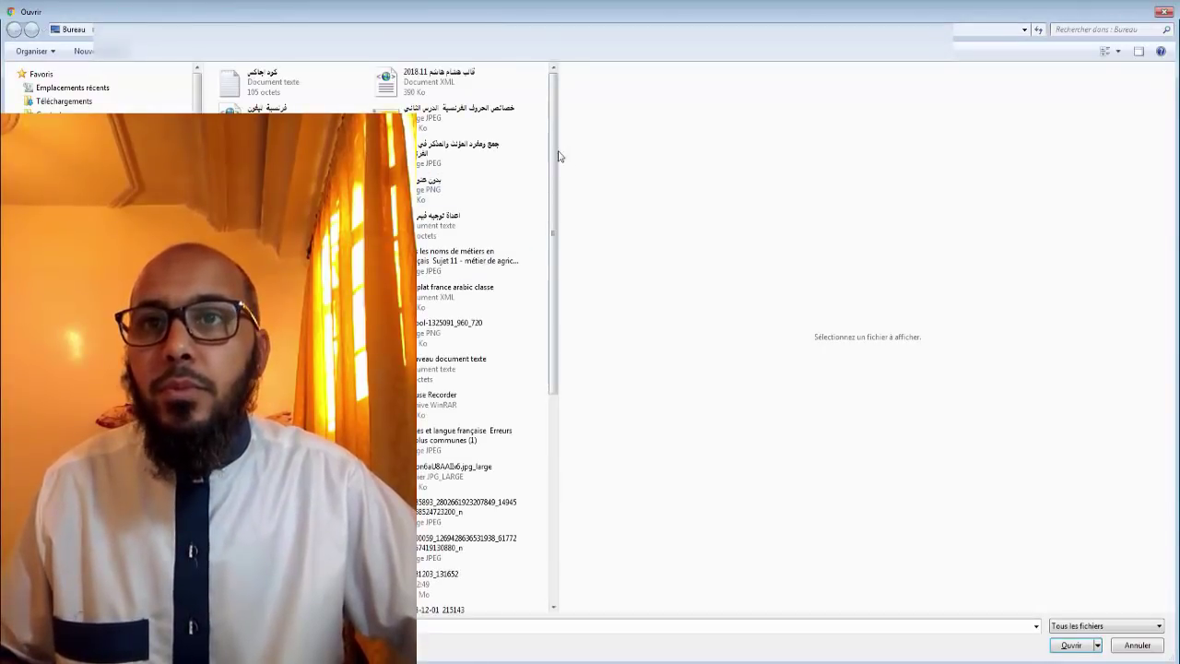
{"action": "left_click_drag", "start_coordinate": [557, 156], "coordinate": [566, 418]}
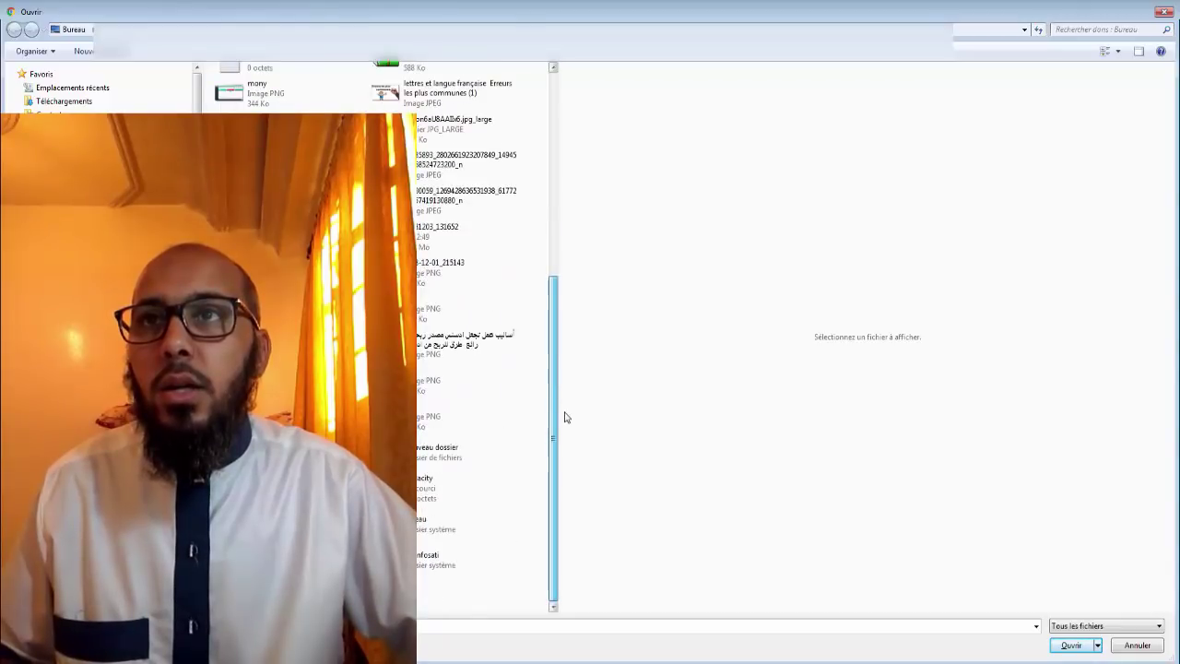
{"action": "left_click", "coordinate": [439, 383]}
{"action": "left_click", "coordinate": [1070, 645]}
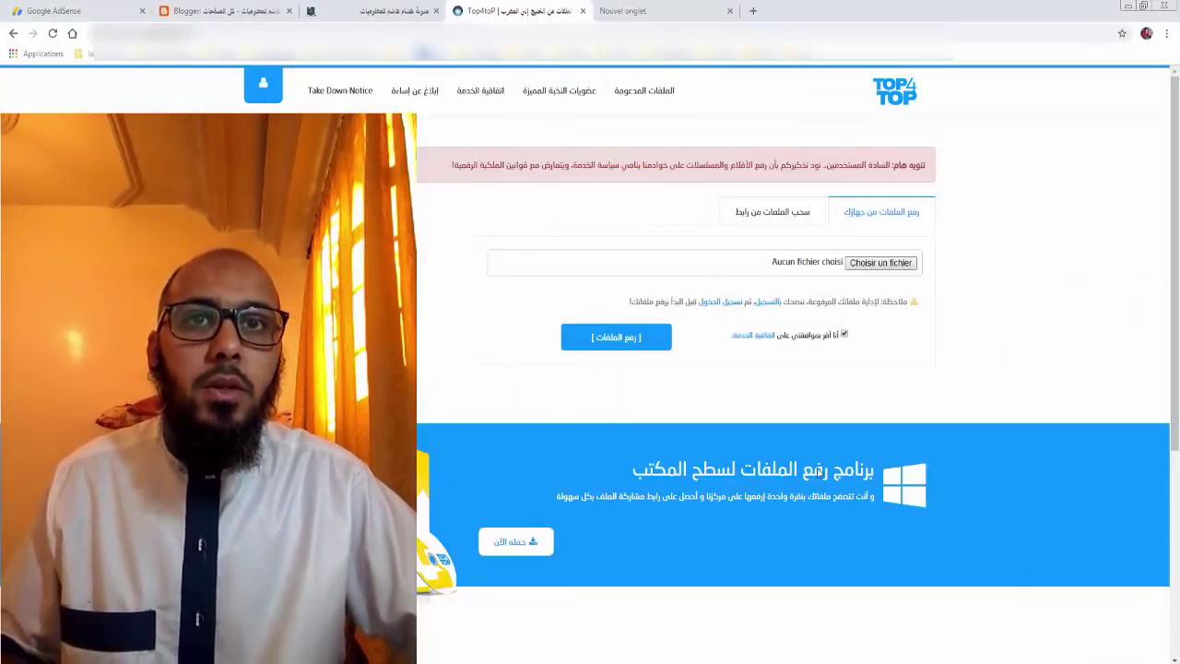
{"action": "left_click", "coordinate": [616, 379]}
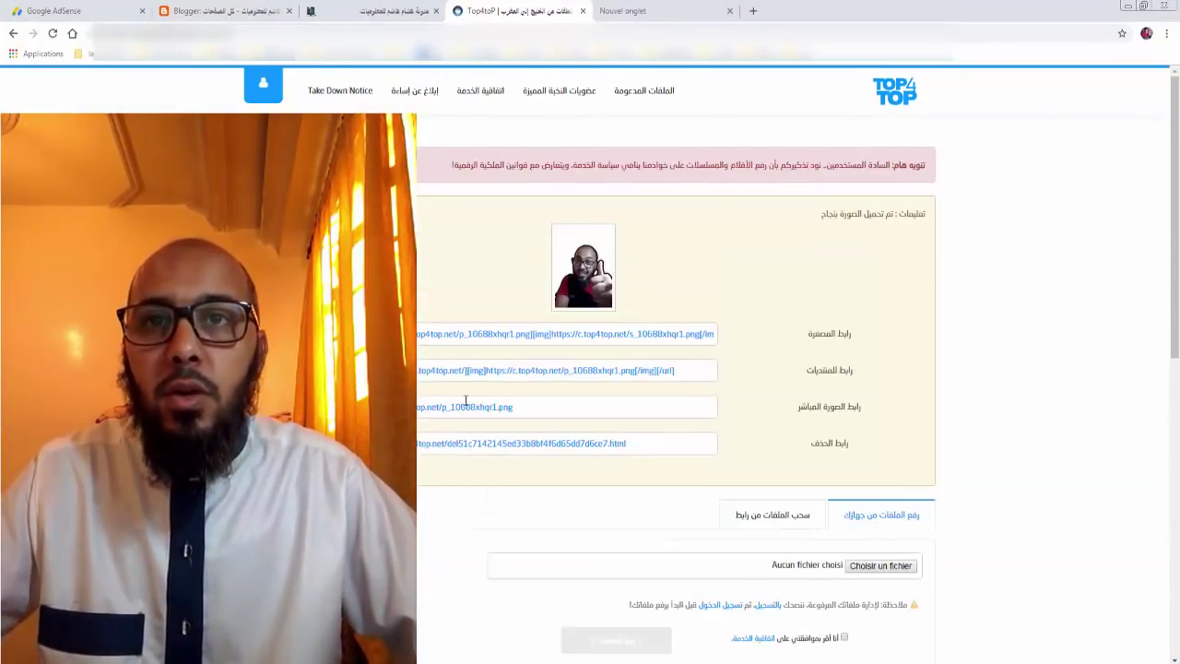
Step: Copy the uploaded picture's direct image link from Top4toP into the logo image URL field of the AdSense search engine form
{"action": "left_click", "coordinate": [513, 409]}
{"action": "key", "text": "ctrl+c"}
{"action": "right_click", "coordinate": [502, 409]}
{"action": "left_click", "coordinate": [551, 424]}
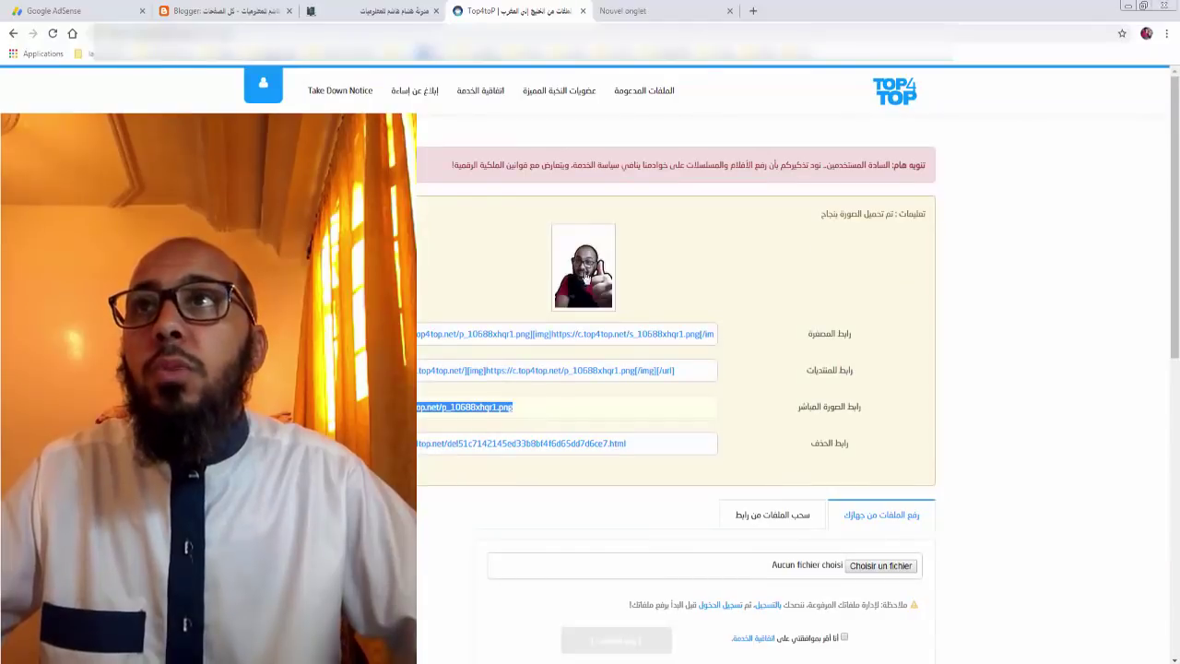
{"action": "left_click", "coordinate": [78, 8]}
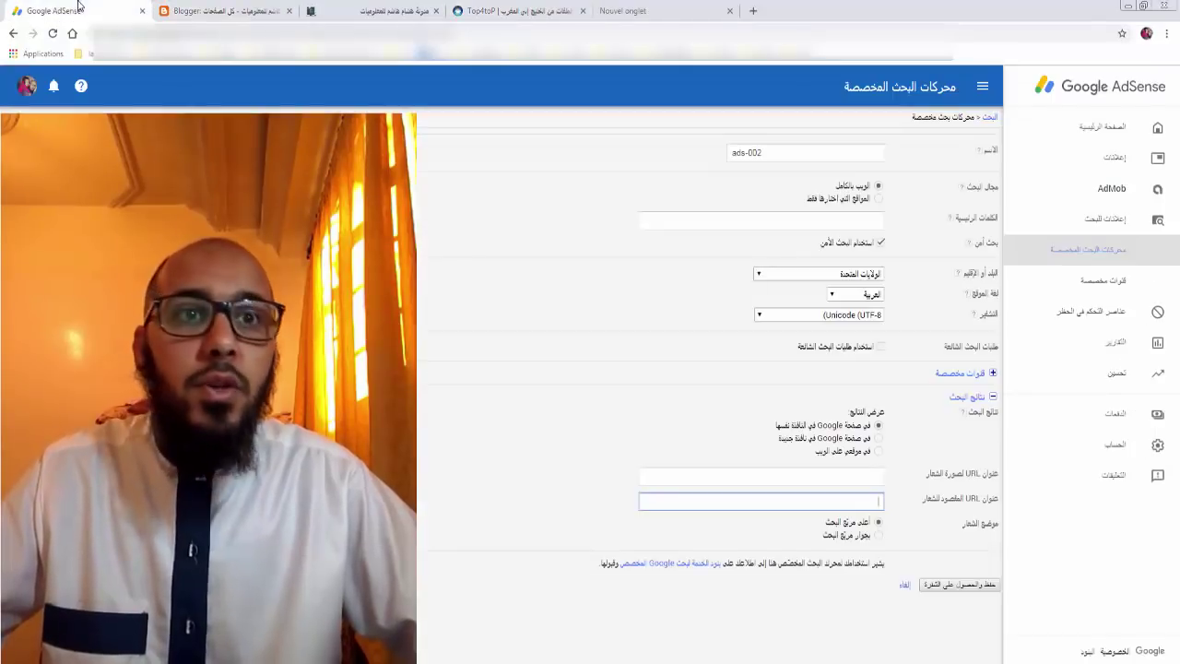
{"action": "left_click", "coordinate": [848, 477]}
{"action": "key", "text": "ctrl+v"}
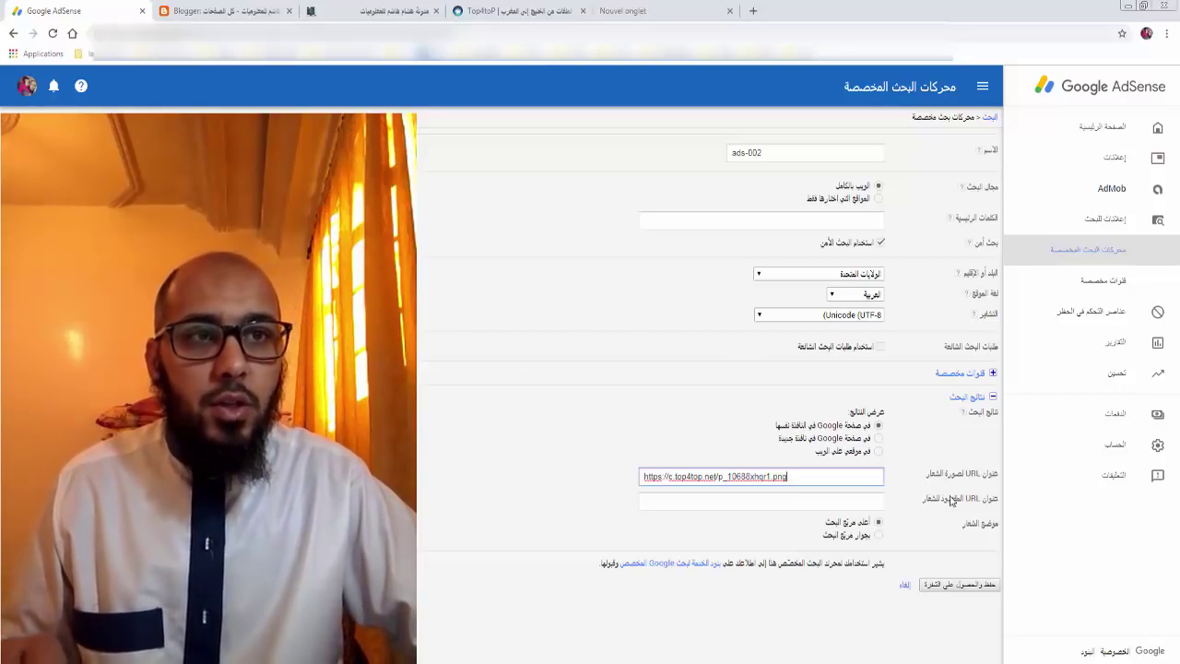
Step: Set the logo position to beside the search box, and save the search engine to get its code
{"action": "left_click", "coordinate": [879, 536]}
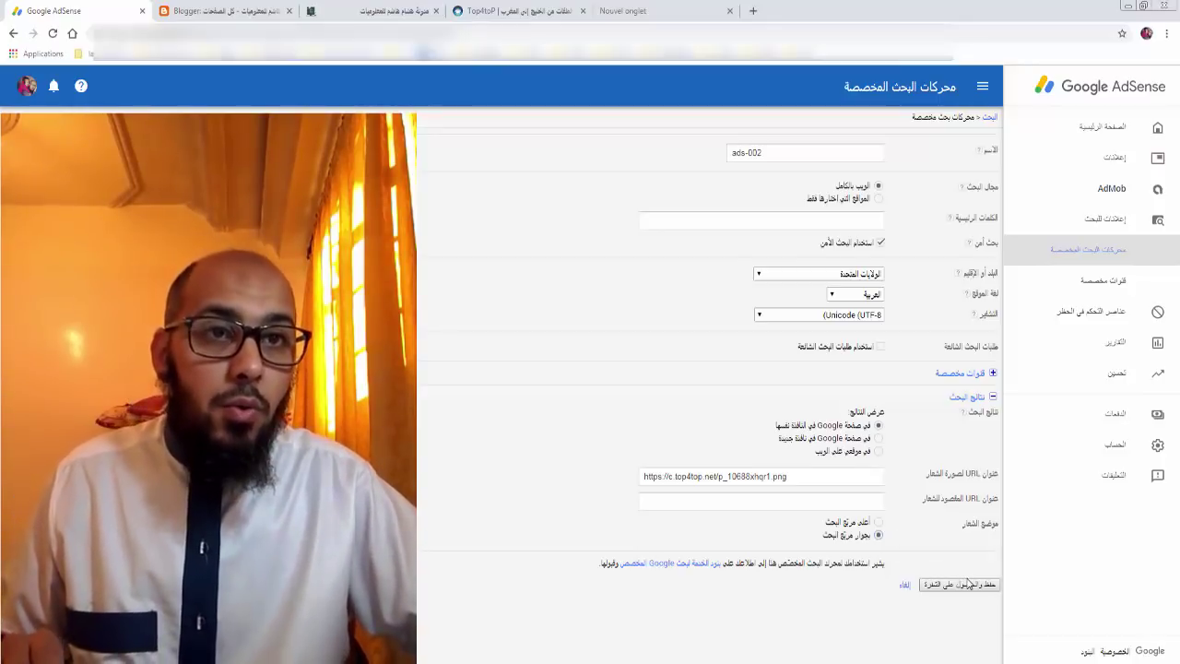
{"action": "left_click", "coordinate": [879, 522]}
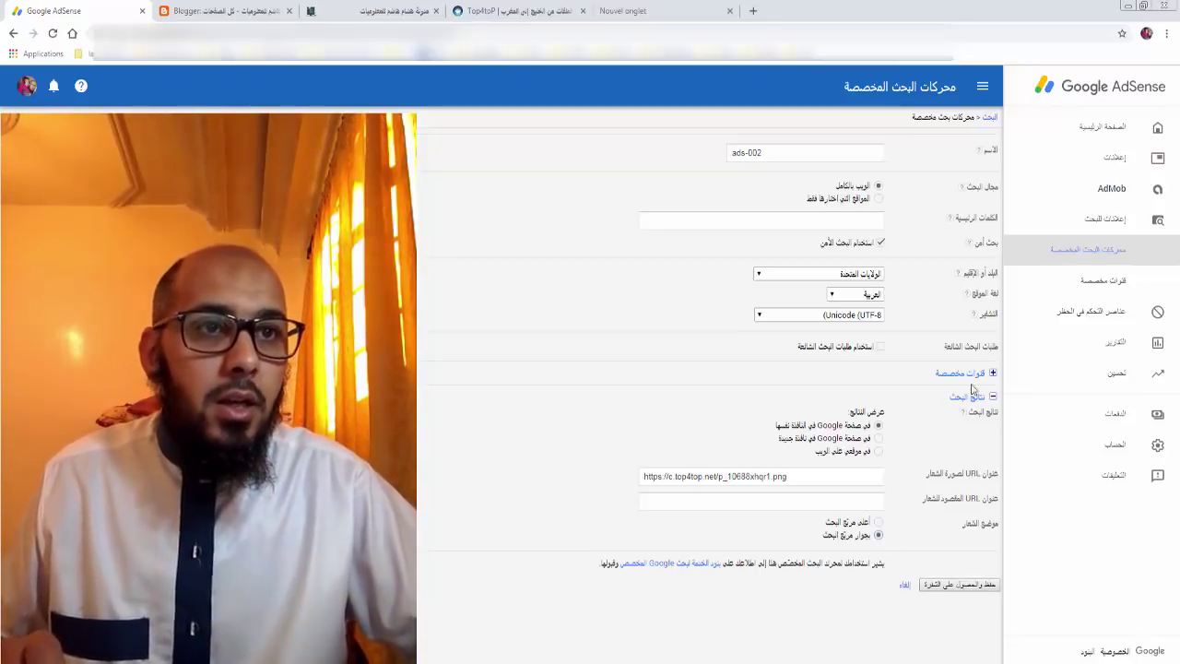
{"action": "left_click", "coordinate": [959, 585]}
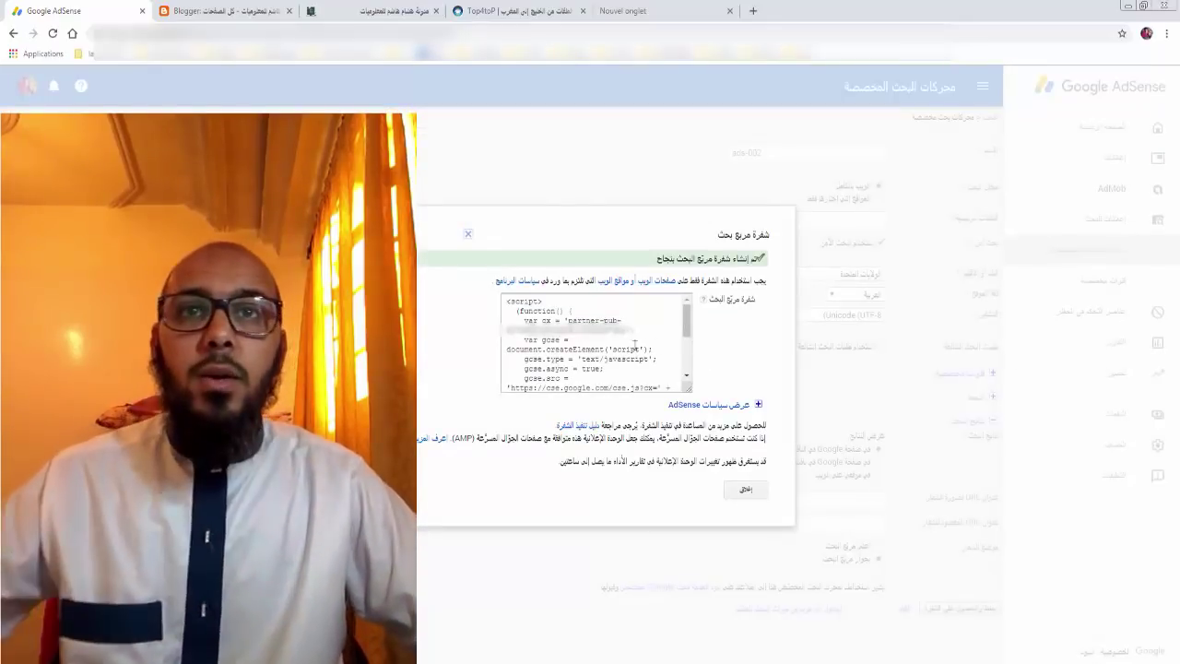
Step: Copy the entire generated search box code
{"action": "left_click", "coordinate": [545, 337]}
{"action": "right_click", "coordinate": [546, 338]}
{"action": "left_click", "coordinate": [567, 351]}
Step: In the Blogger layout, remove the HTML/JavaScript gadget محرك جوجل from the sidebar2 section
{"action": "left_click", "coordinate": [221, 11]}
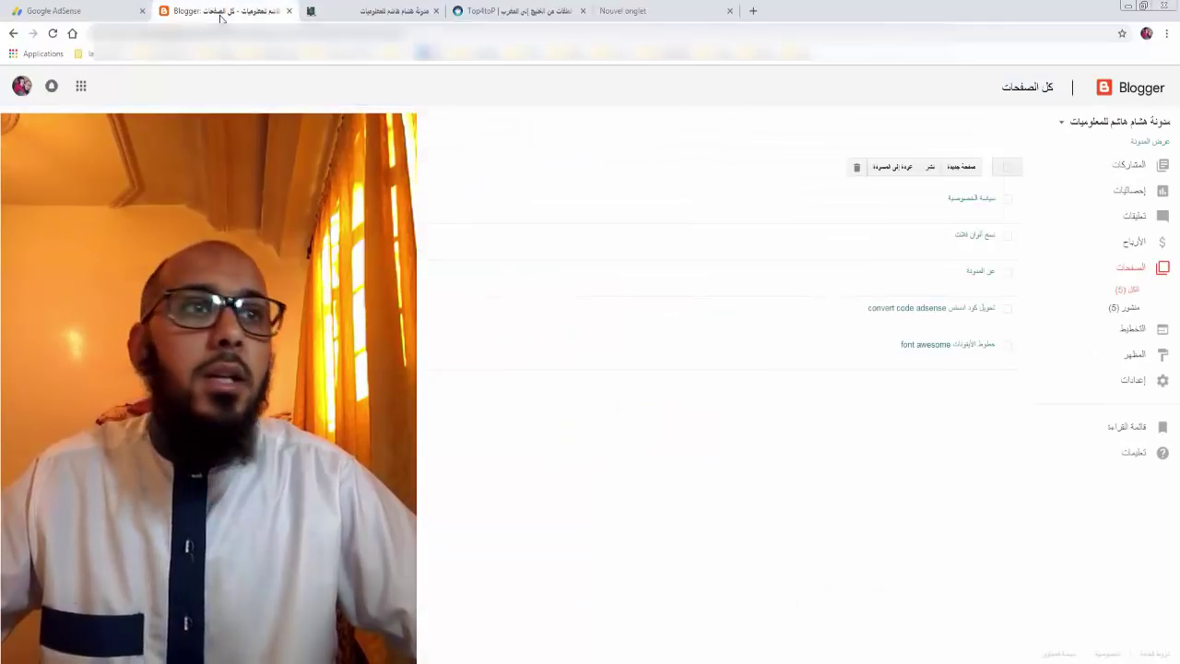
{"action": "left_click", "coordinate": [1117, 332]}
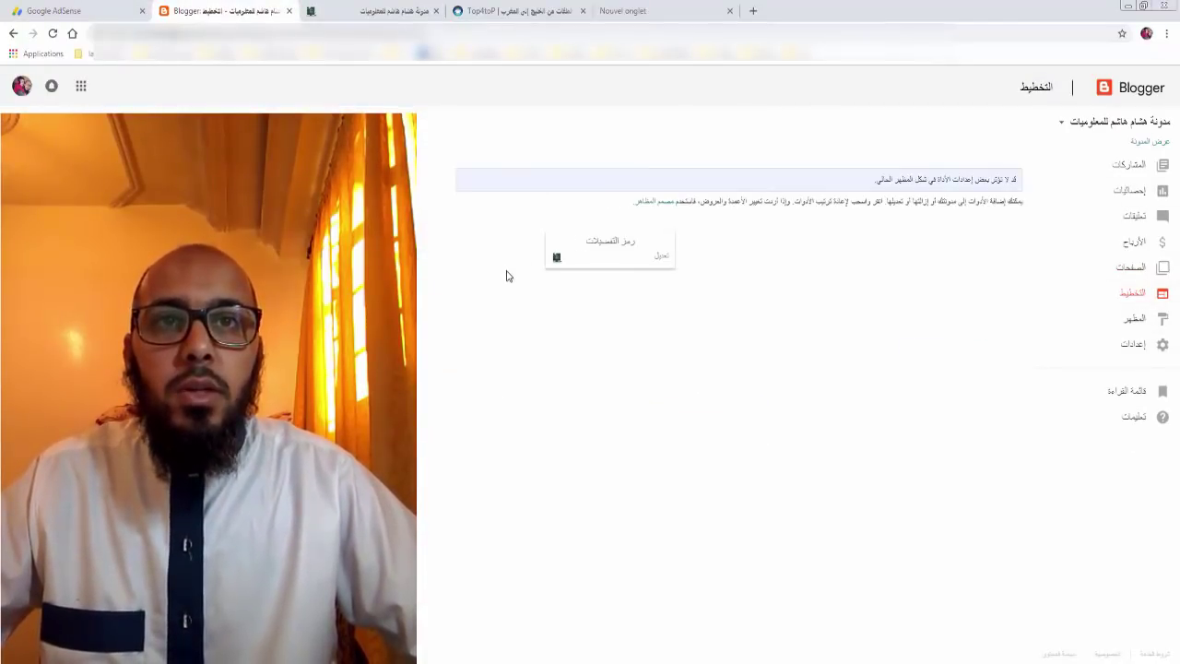
{"action": "left_click", "coordinate": [994, 262]}
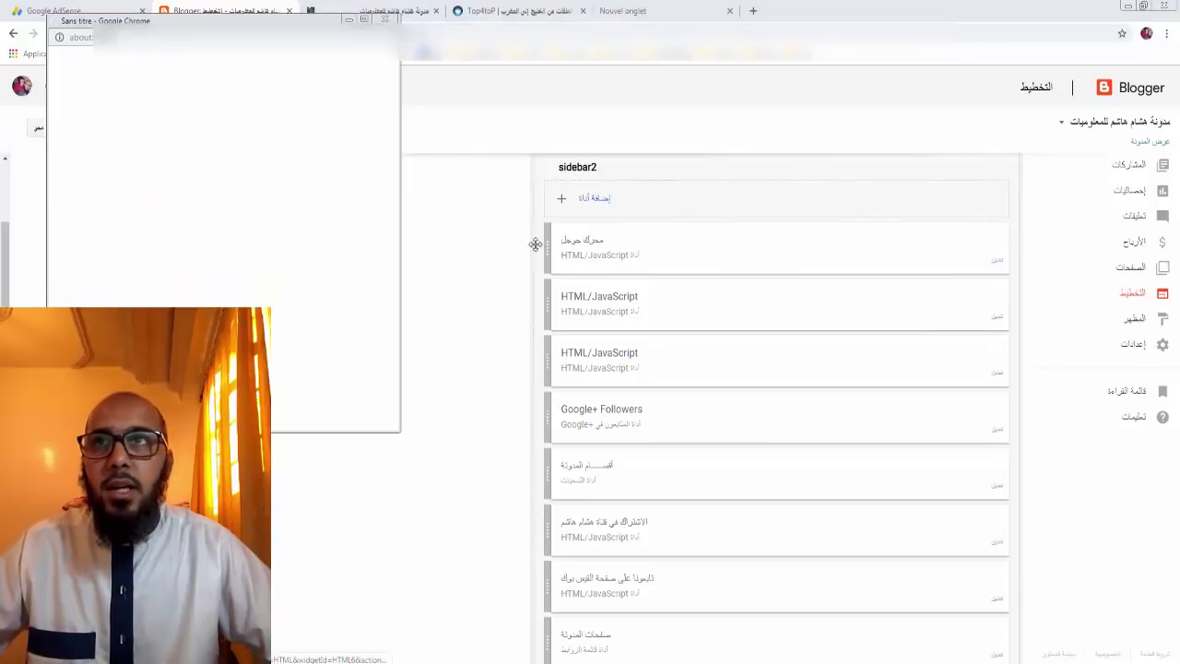
{"action": "left_click", "coordinate": [106, 371]}
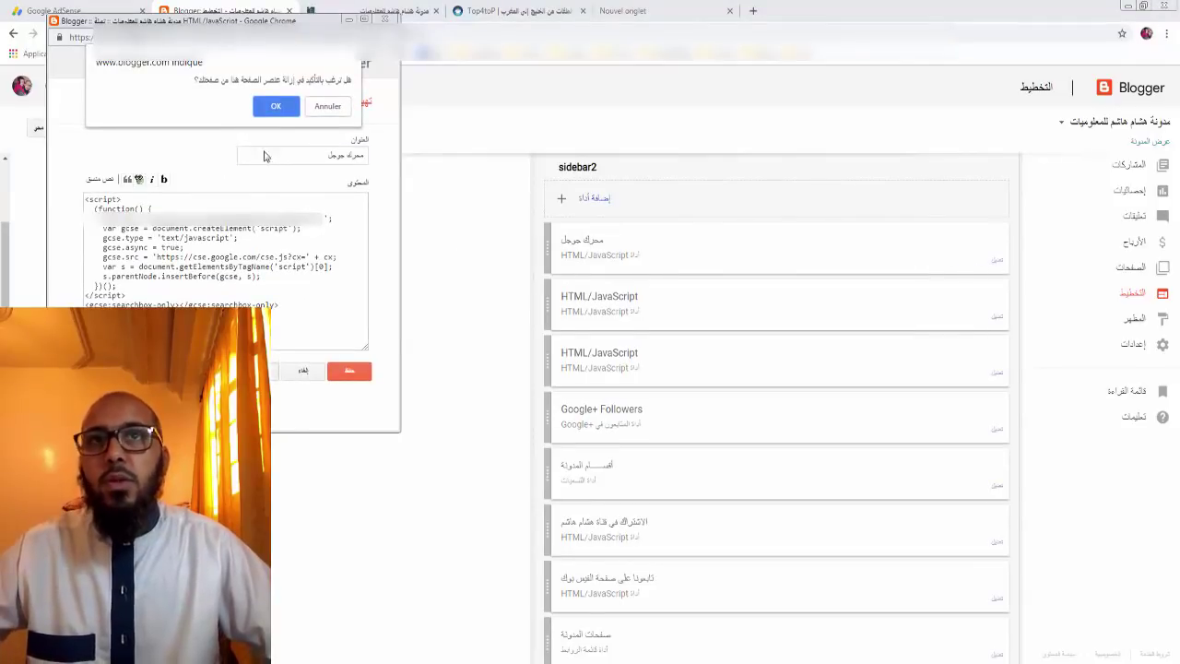
{"action": "left_click", "coordinate": [276, 106]}
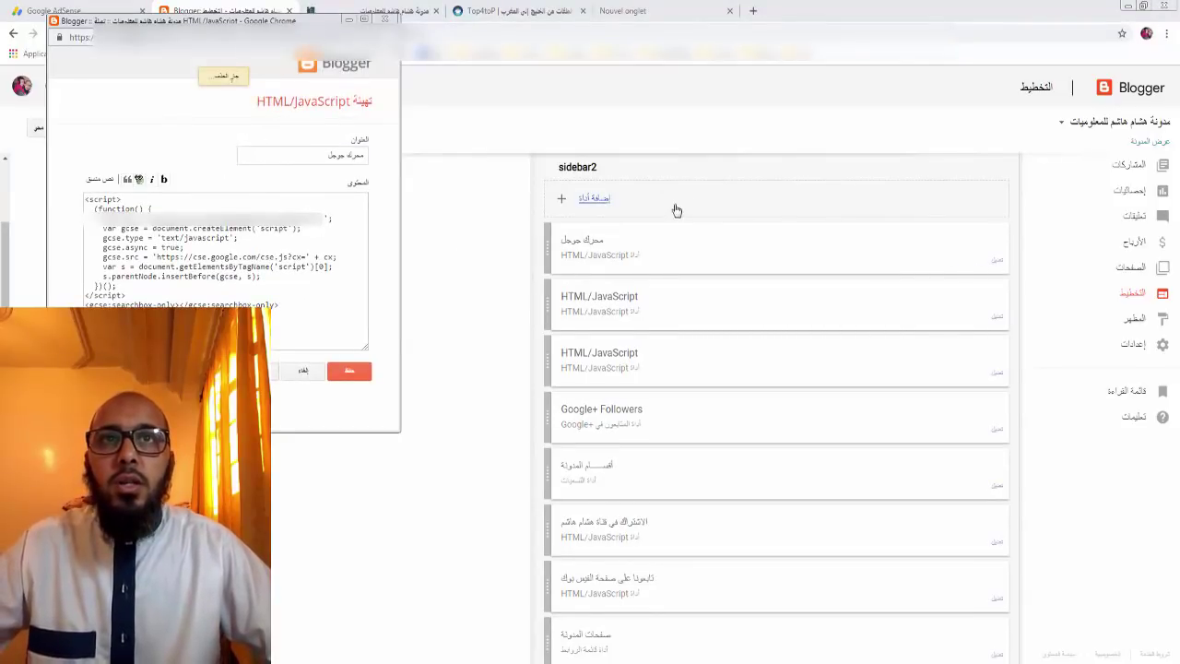
Step: Add an HTML/JavaScript gadget titled محرك البحث containing the copied search code to sidebar2, and save the layout arrangement
{"action": "left_click", "coordinate": [595, 198]}
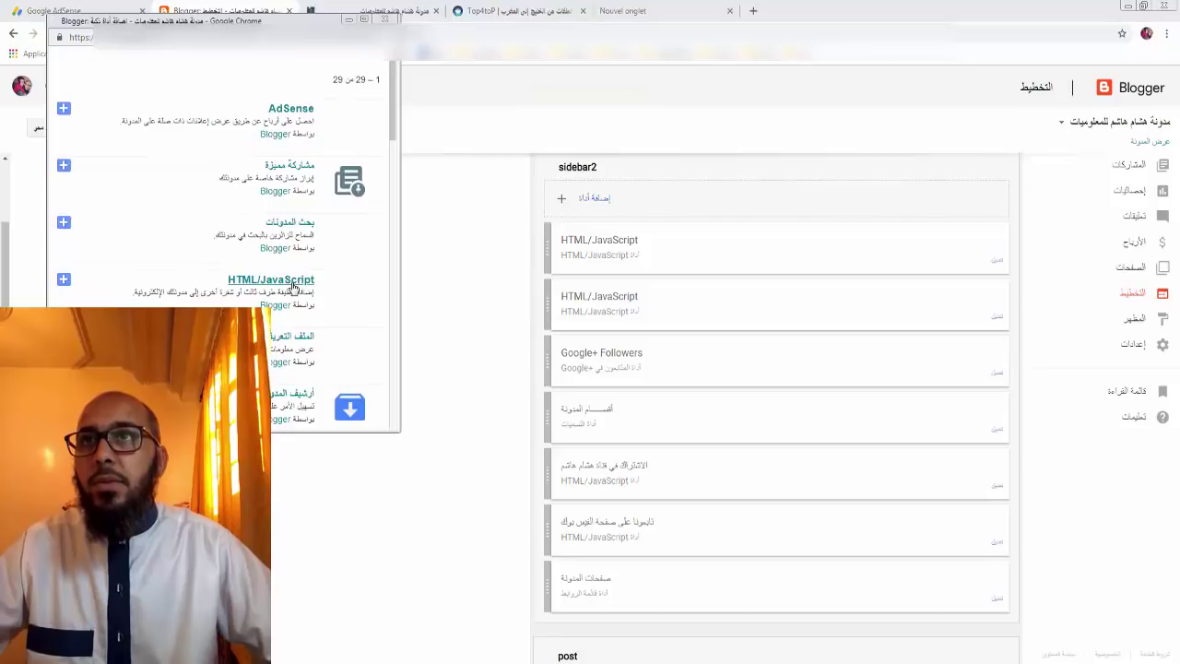
{"action": "left_click", "coordinate": [293, 284]}
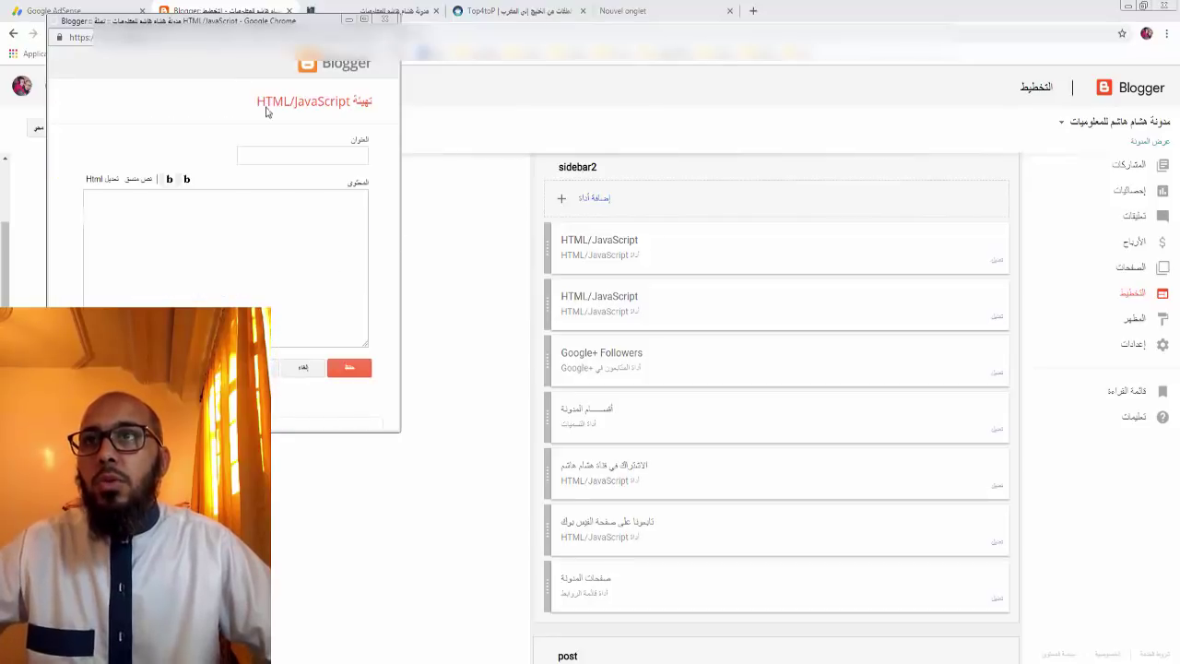
{"action": "left_click", "coordinate": [279, 242]}
{"action": "key", "text": "ctrl+v"}
{"action": "left_click", "coordinate": [324, 153]}
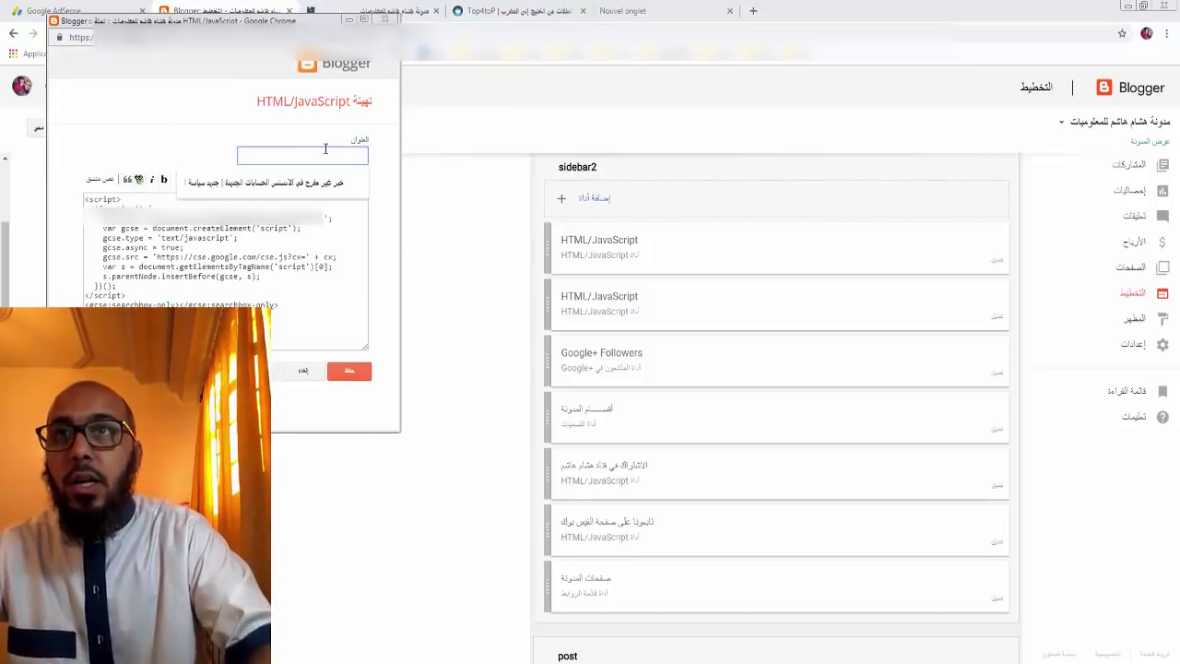
{"action": "type", "text": "محرك"}
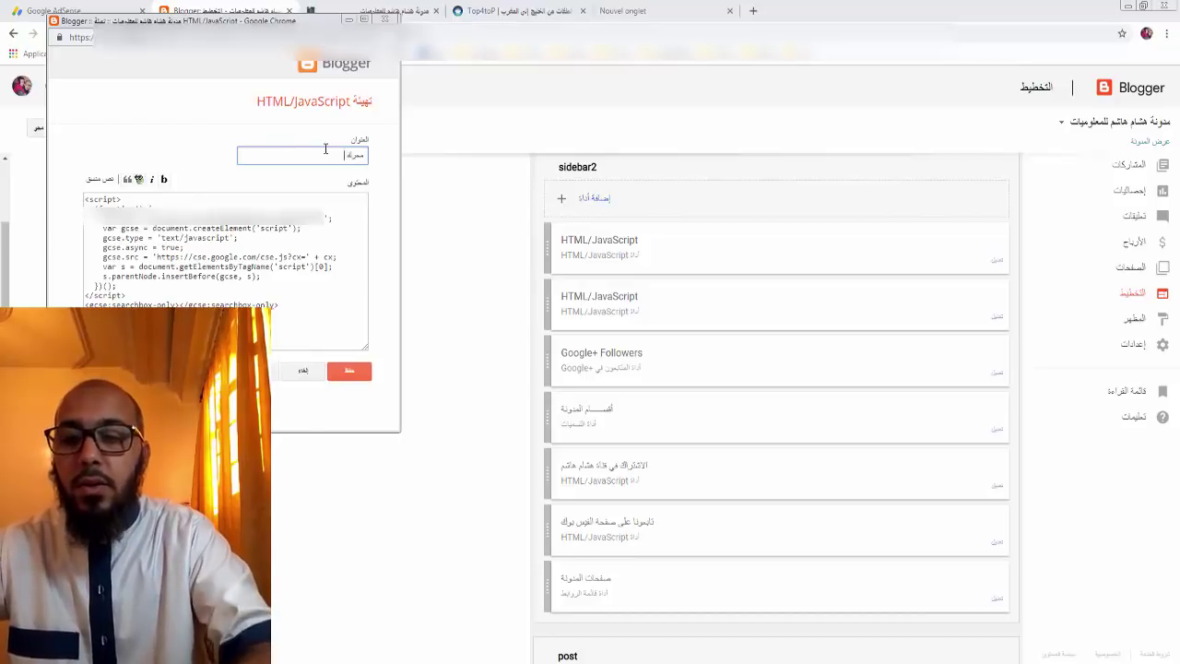
{"action": "type", "text": " البحث"}
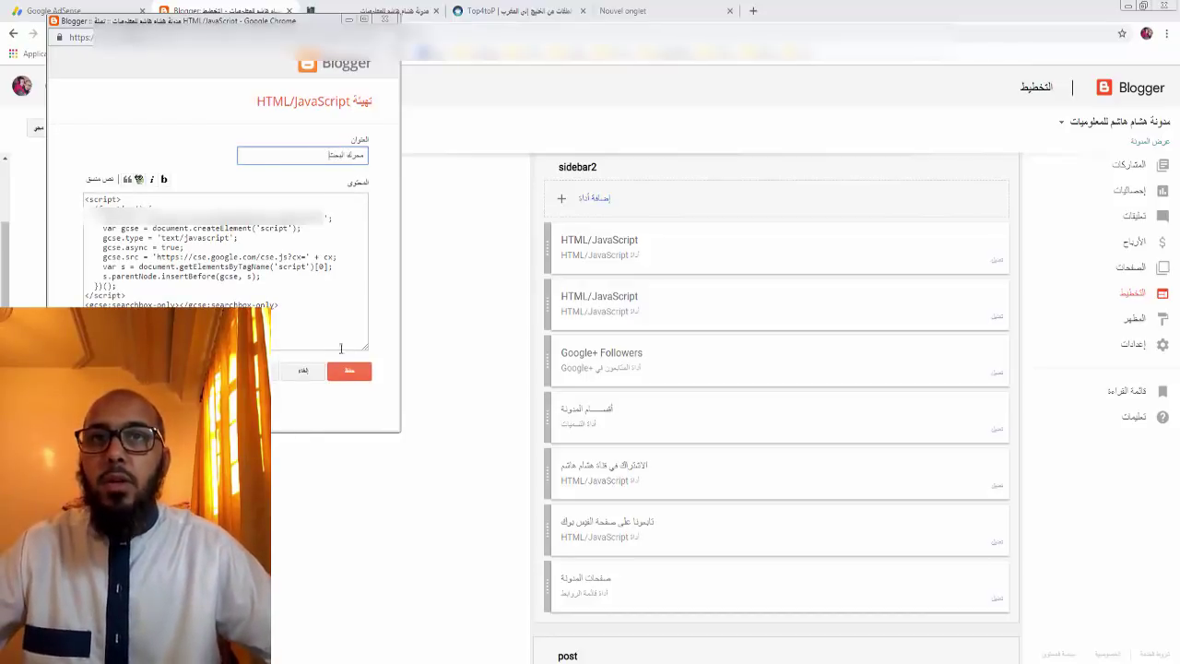
{"action": "left_click", "coordinate": [350, 370]}
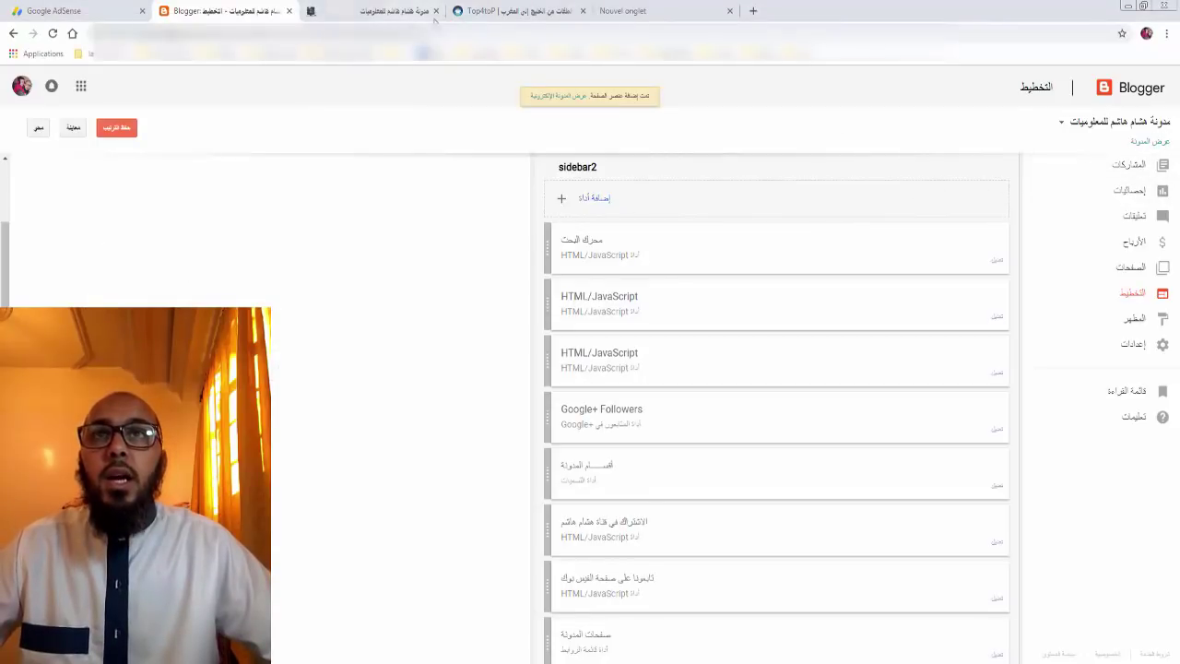
{"action": "left_click", "coordinate": [118, 129]}
Step: Open the live blog and search for الربح with the new Google search box in its side menu
{"action": "left_click", "coordinate": [1144, 145]}
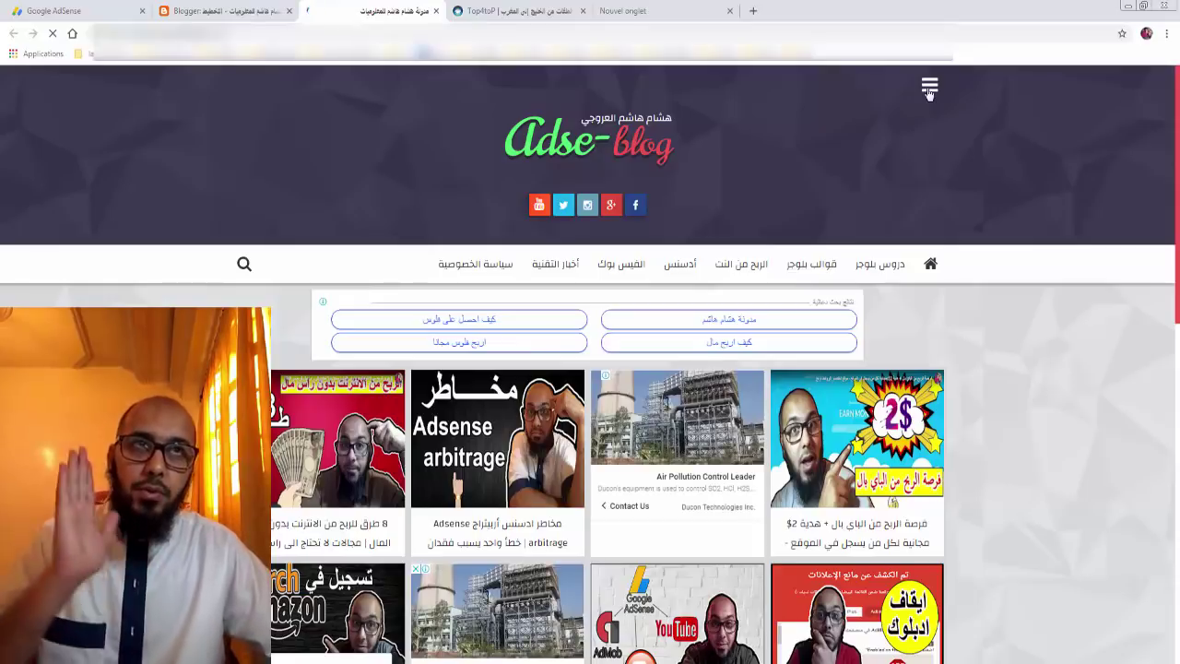
{"action": "left_click", "coordinate": [929, 89]}
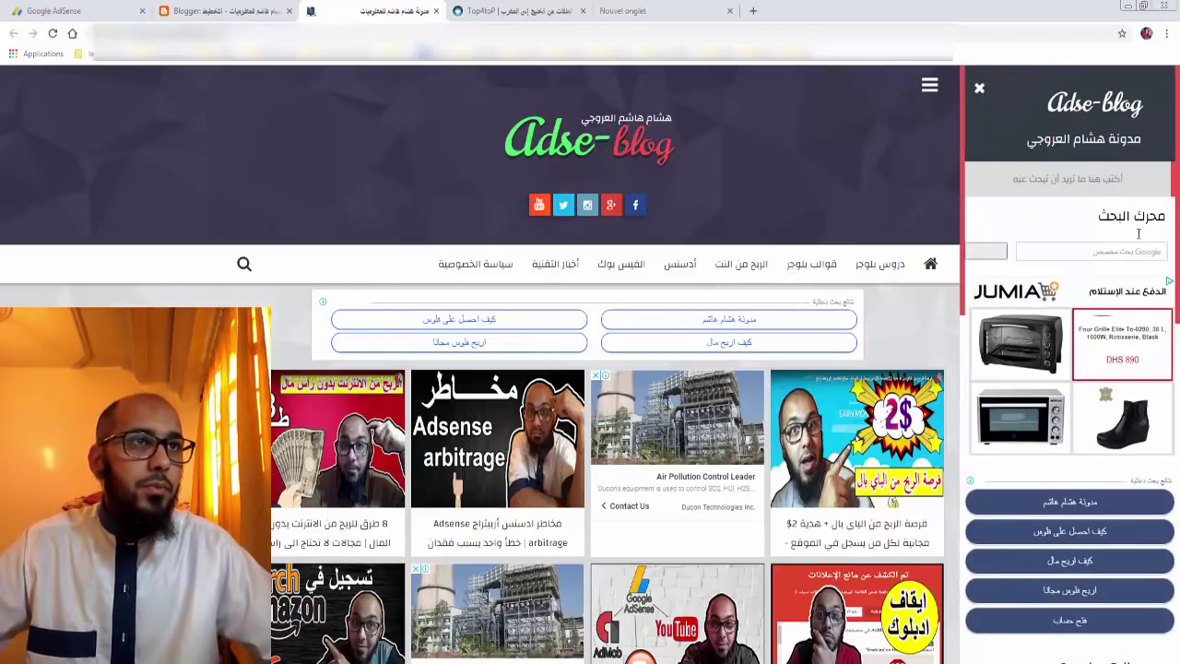
{"action": "left_click", "coordinate": [1137, 249]}
{"action": "type", "text": "الربح"}
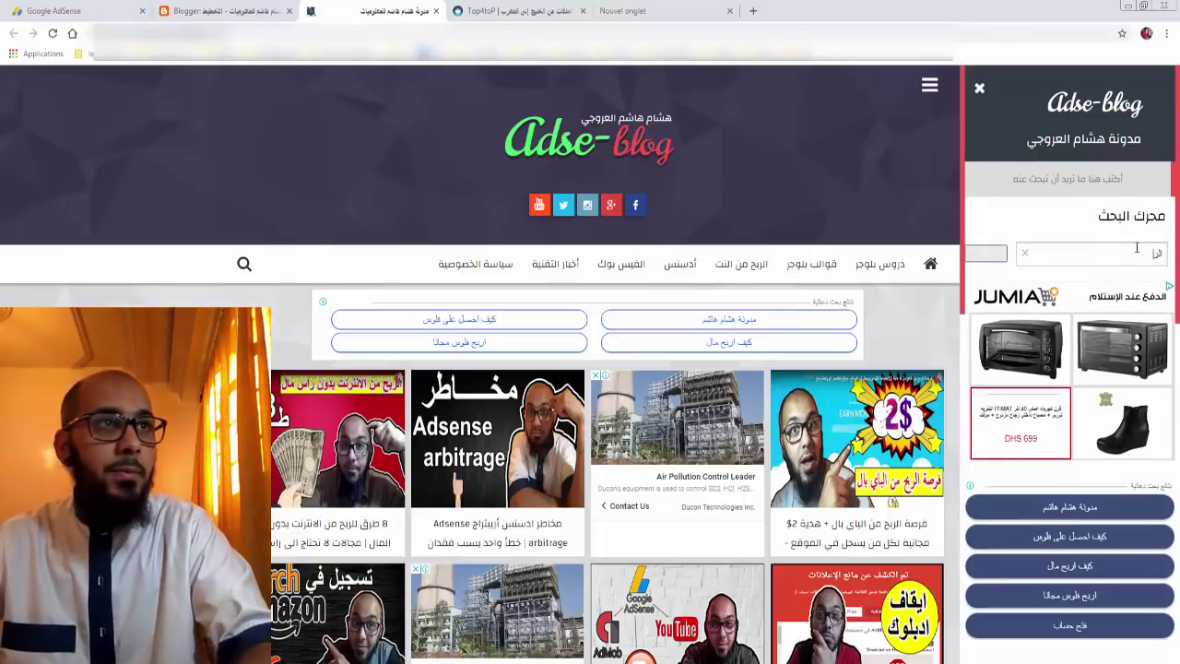
{"action": "left_click", "coordinate": [983, 255]}
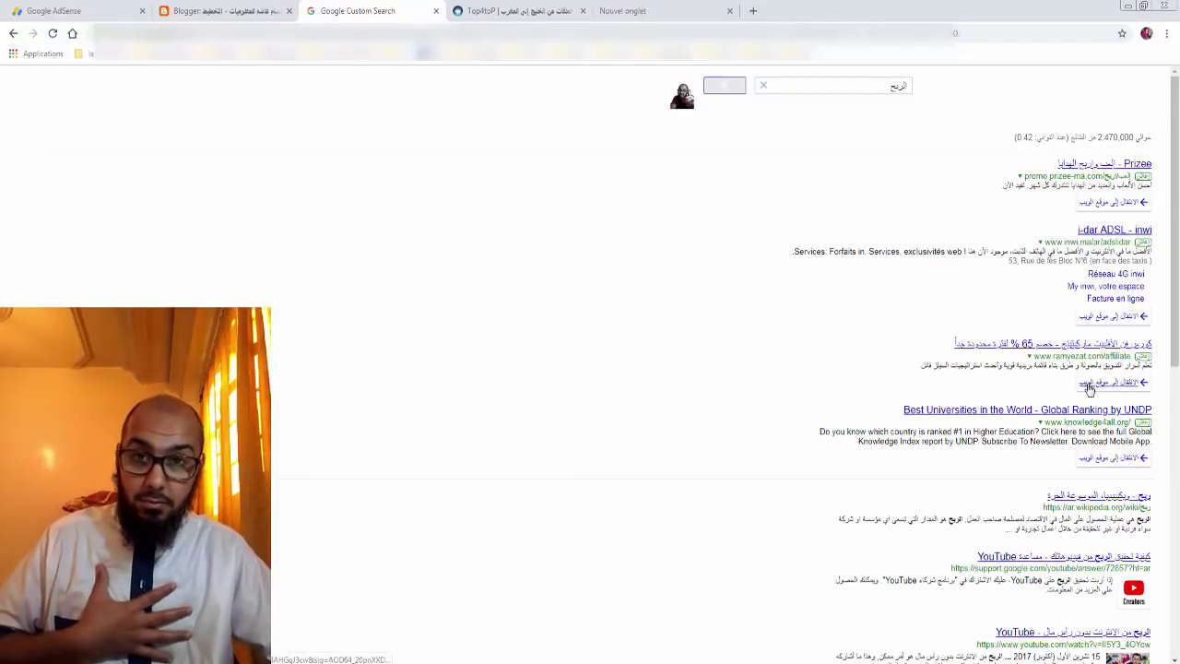
Step: Examine the ads, result count and logo on the search results page for الربح, and close that page
{"action": "scroll", "coordinate": [1093, 405], "scroll_direction": "down", "scroll_amount": 6}
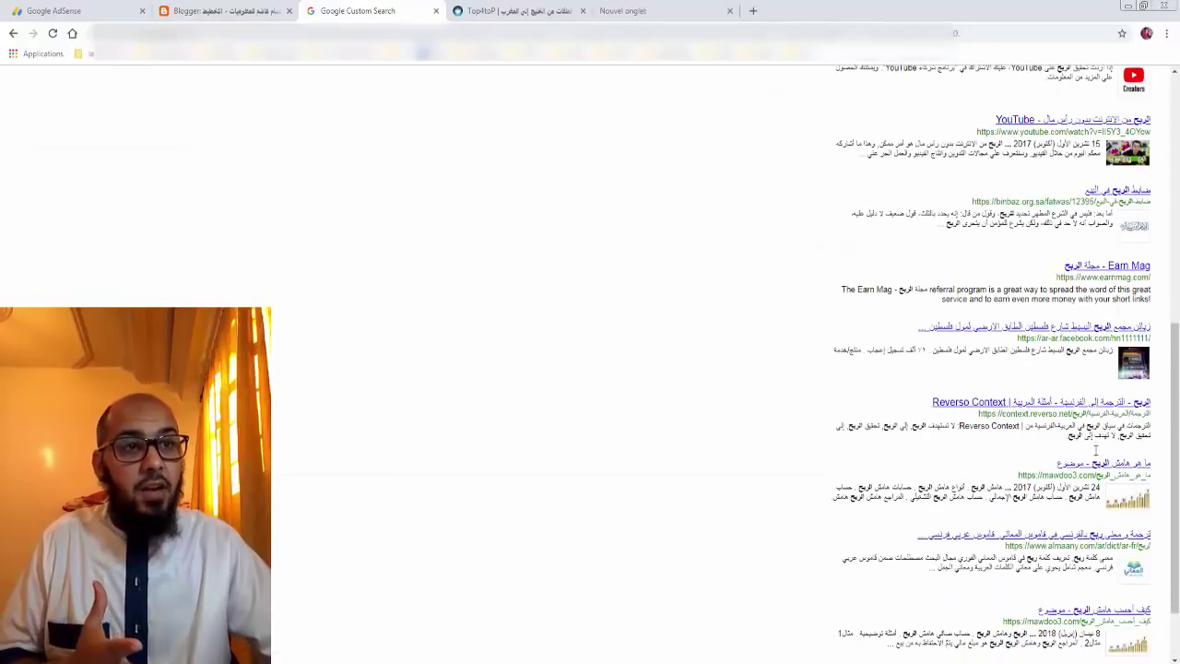
{"action": "scroll", "coordinate": [1097, 456], "scroll_direction": "up", "scroll_amount": 6}
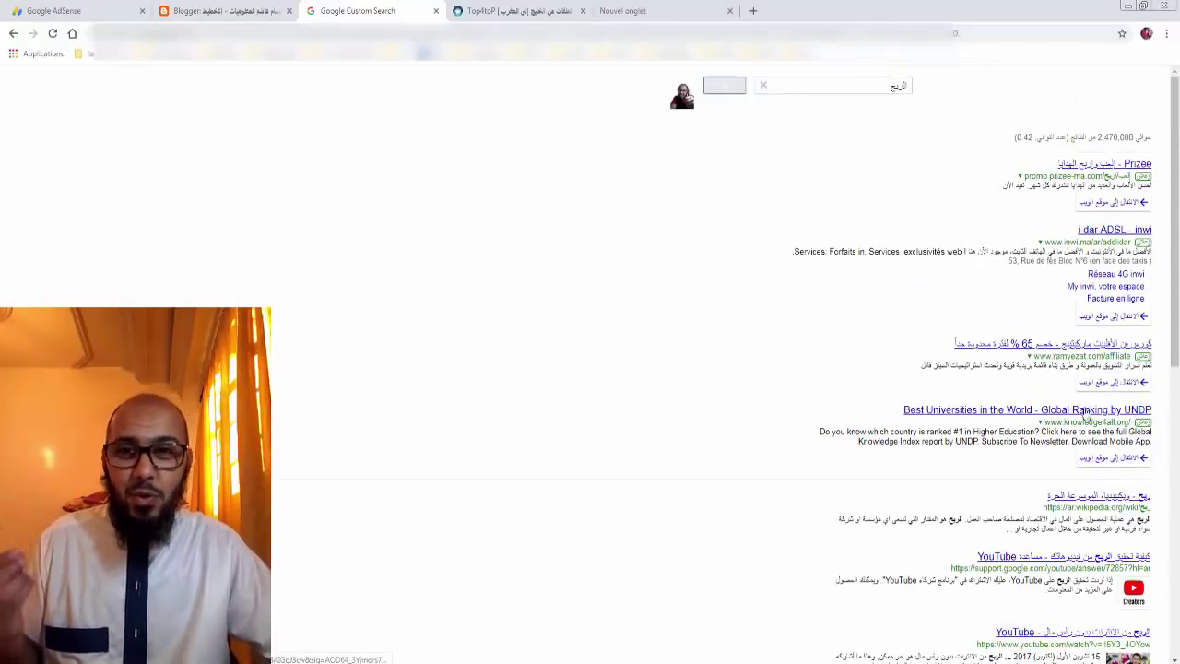
{"action": "triple_click", "coordinate": [1150, 140]}
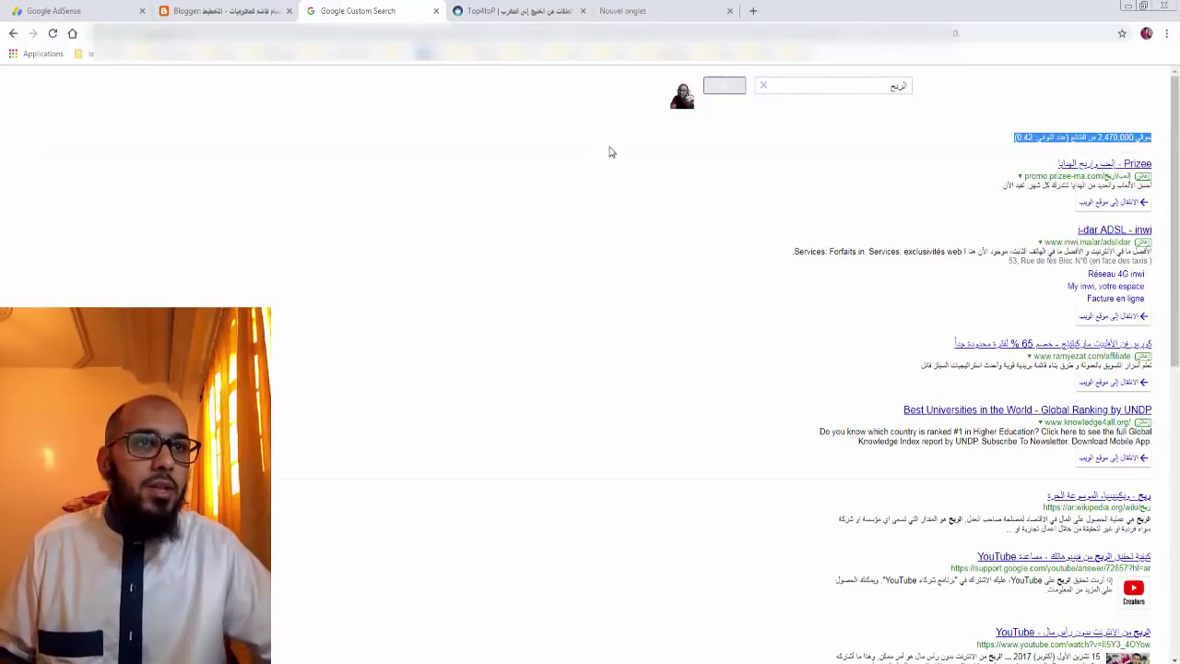
{"action": "left_click", "coordinate": [961, 101]}
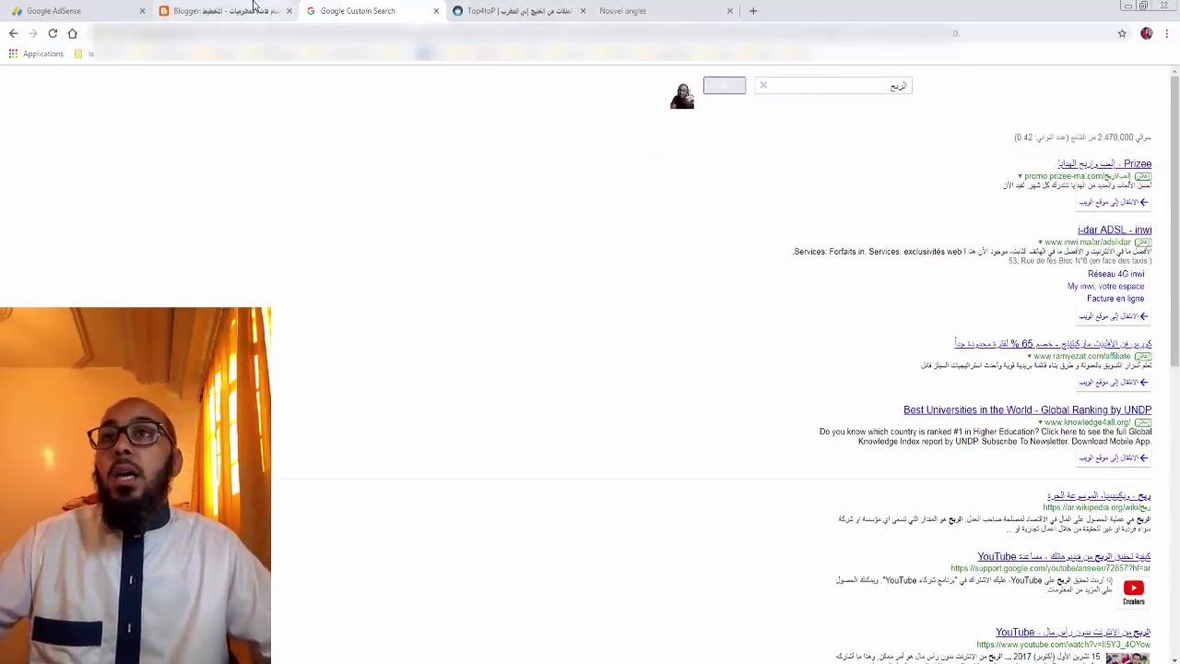
{"action": "left_click", "coordinate": [436, 11]}
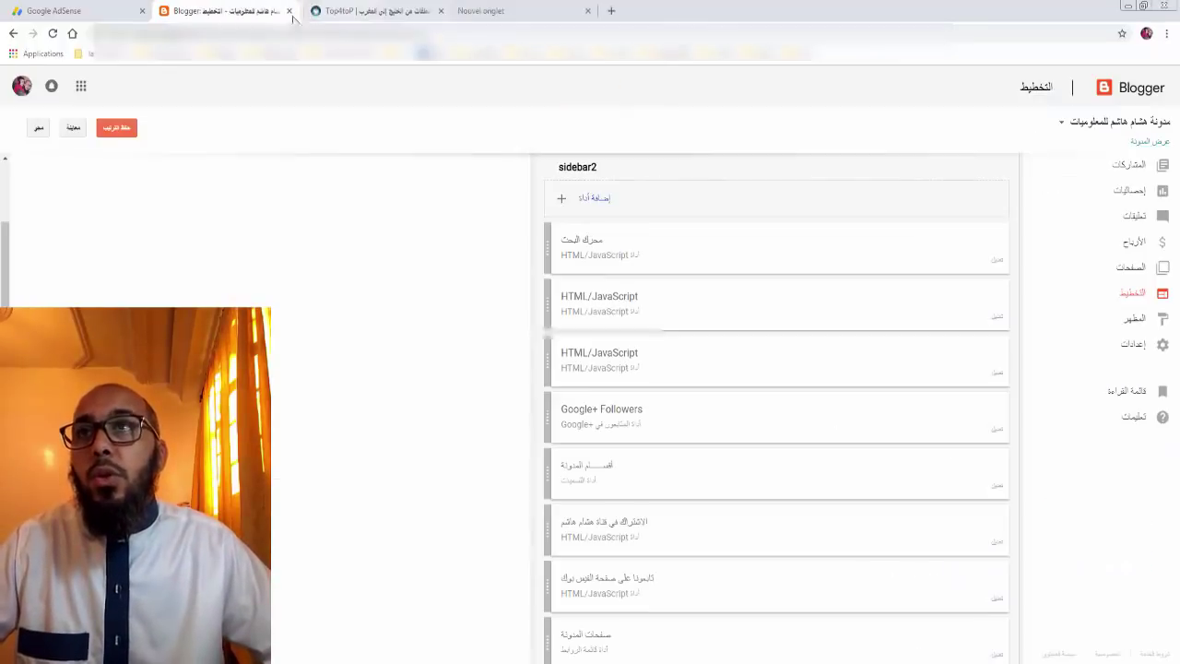
Step: In Google AdSense, open the first ads-002 custom search engine in the list and examine its search results display settings
{"action": "left_click", "coordinate": [85, 11]}
{"action": "left_click", "coordinate": [754, 493]}
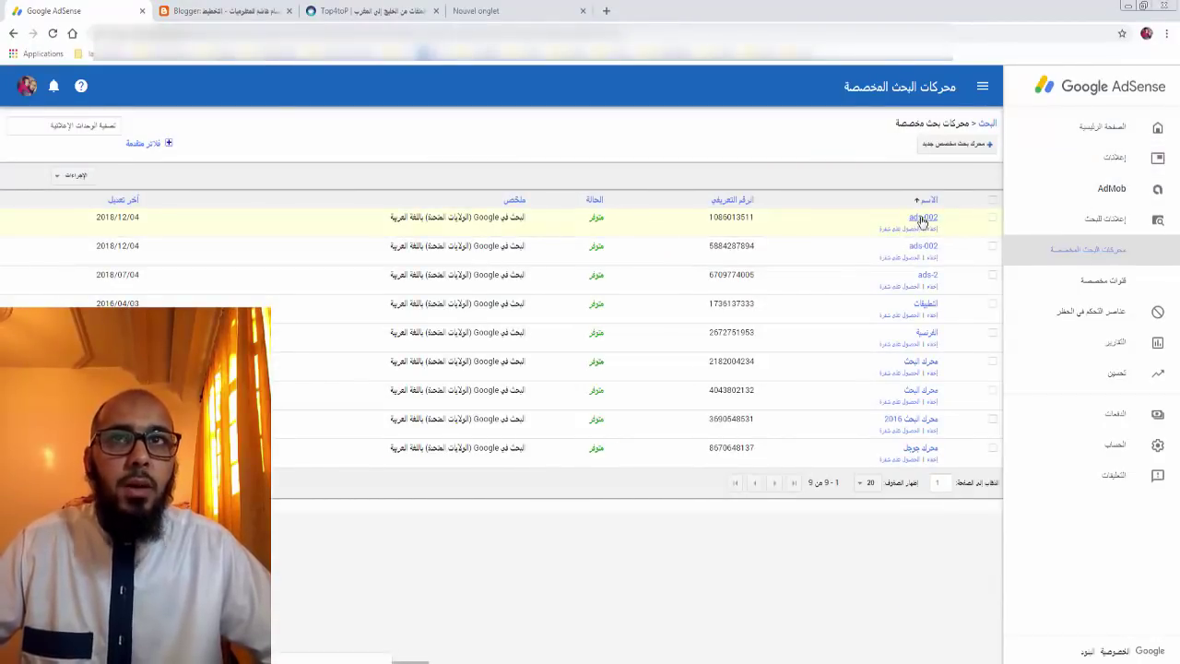
{"action": "left_click", "coordinate": [919, 220]}
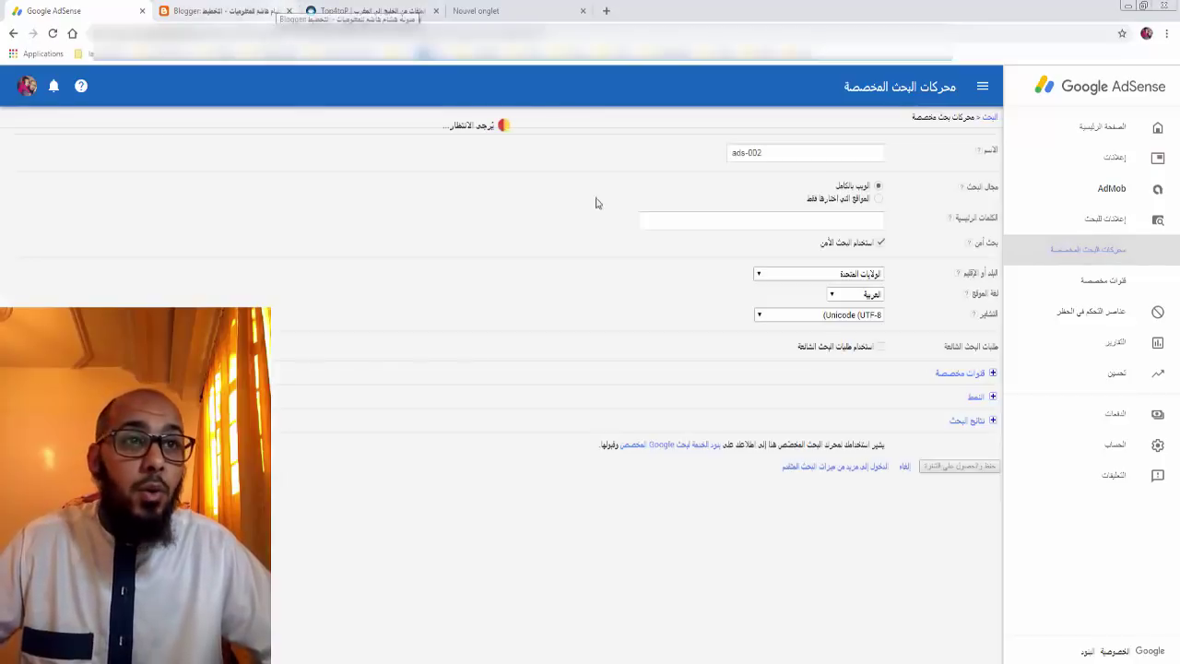
{"action": "left_click", "coordinate": [970, 422]}
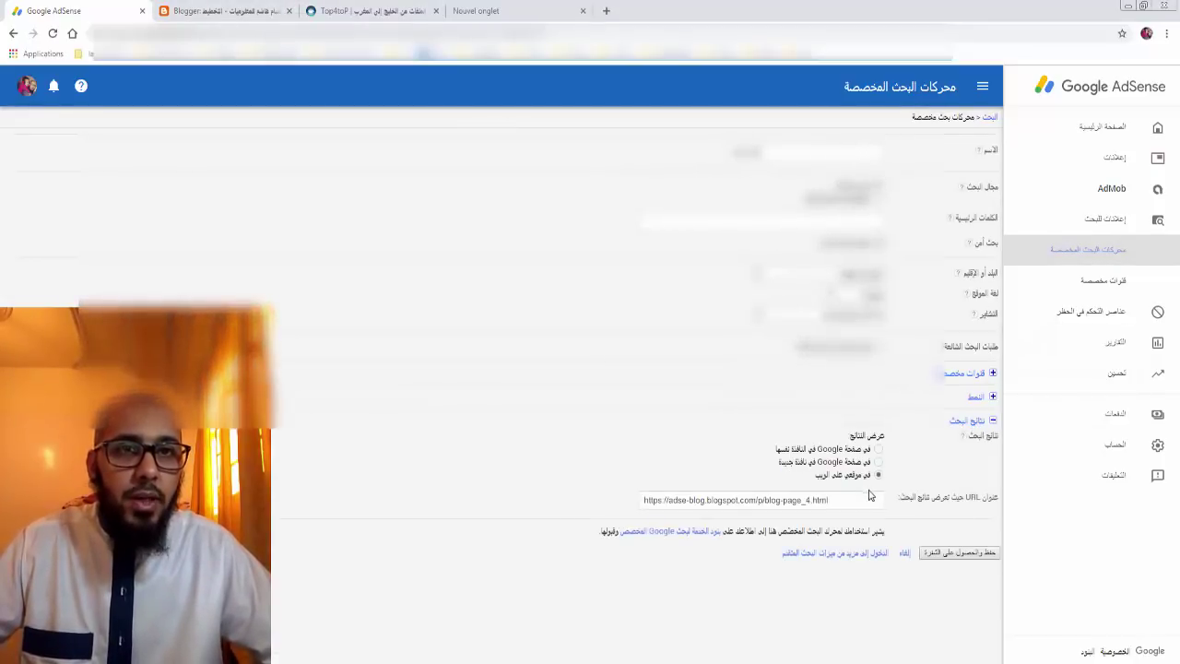
Step: From the AdSense home page, reopen the custom search engines list and check the second ads-002 engine's search results settings and logo image URL
{"action": "left_click", "coordinate": [1064, 134]}
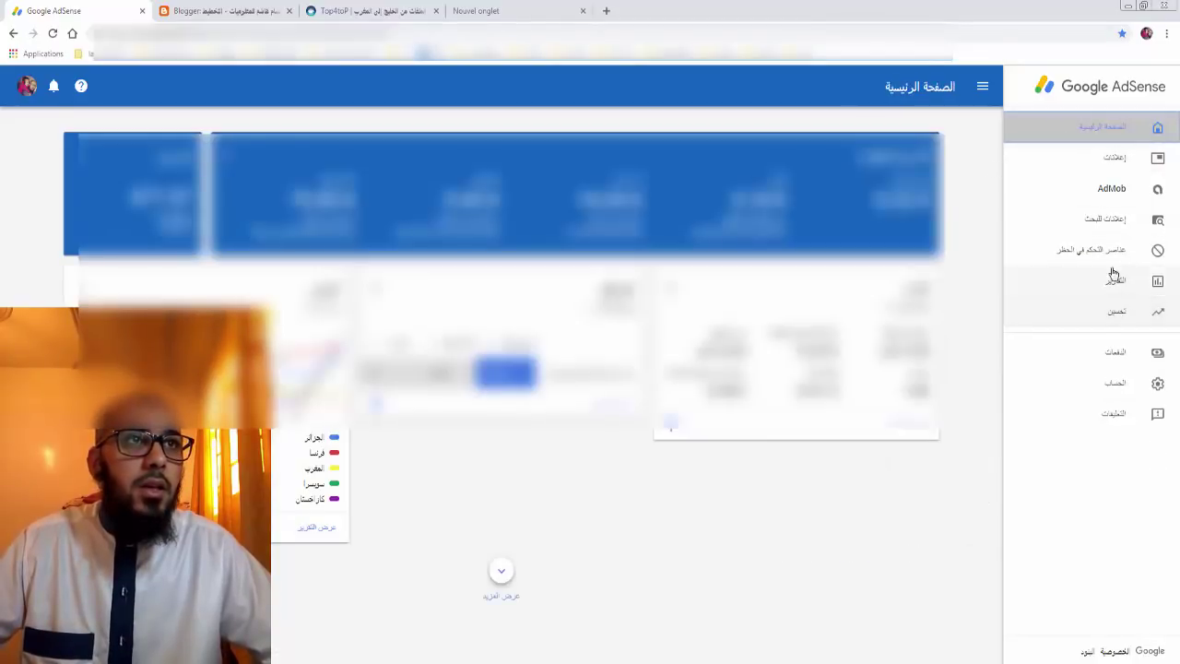
{"action": "left_click", "coordinate": [1115, 225]}
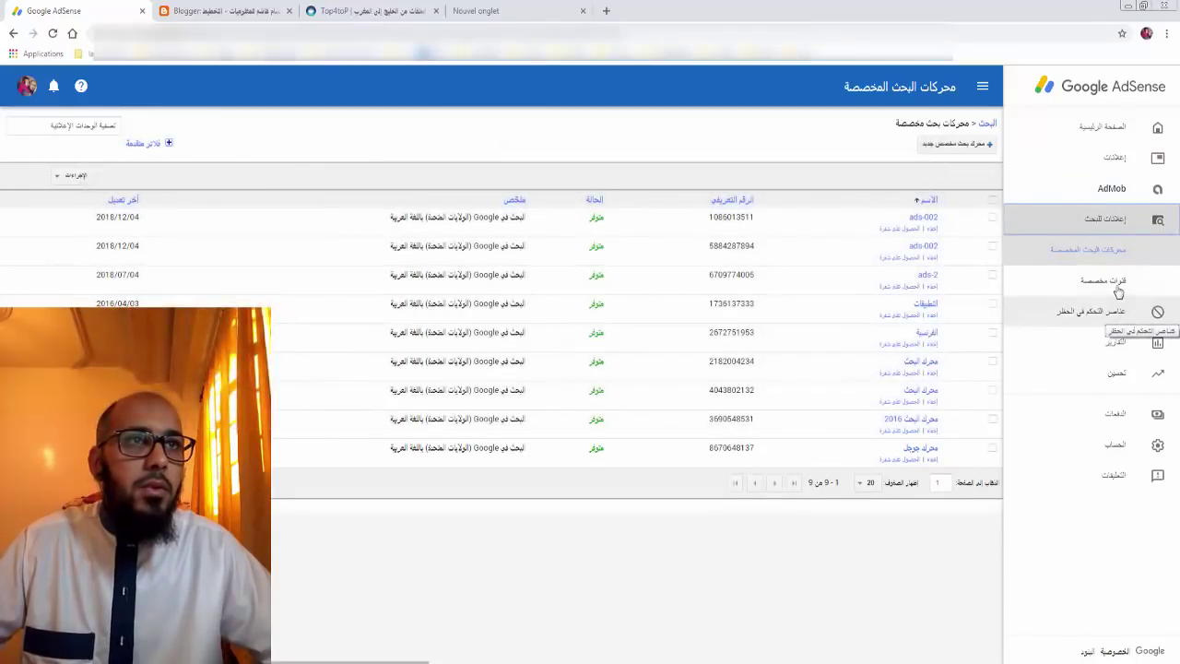
{"action": "left_click", "coordinate": [1117, 258]}
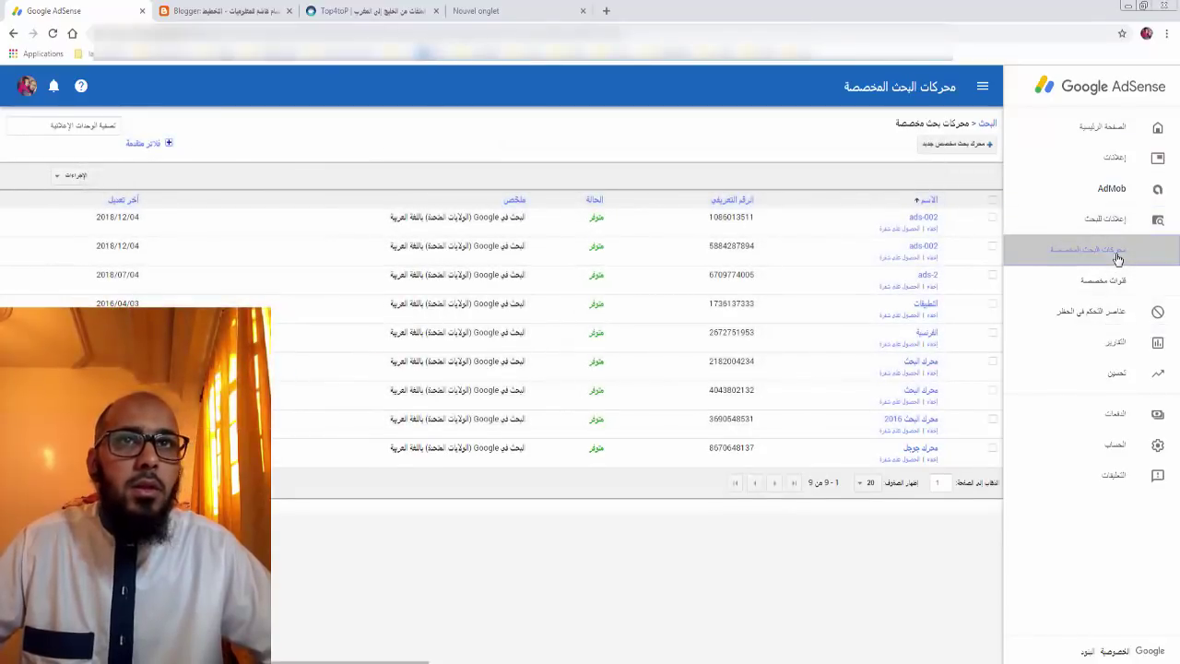
{"action": "left_click", "coordinate": [933, 249]}
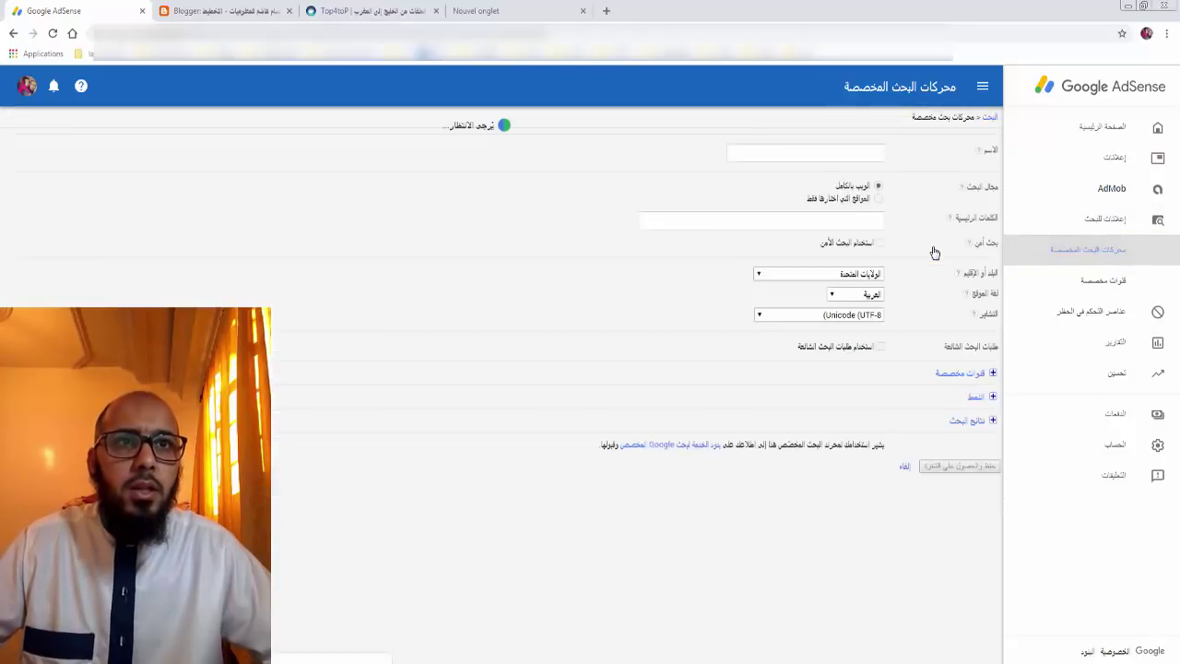
{"action": "left_click", "coordinate": [982, 422]}
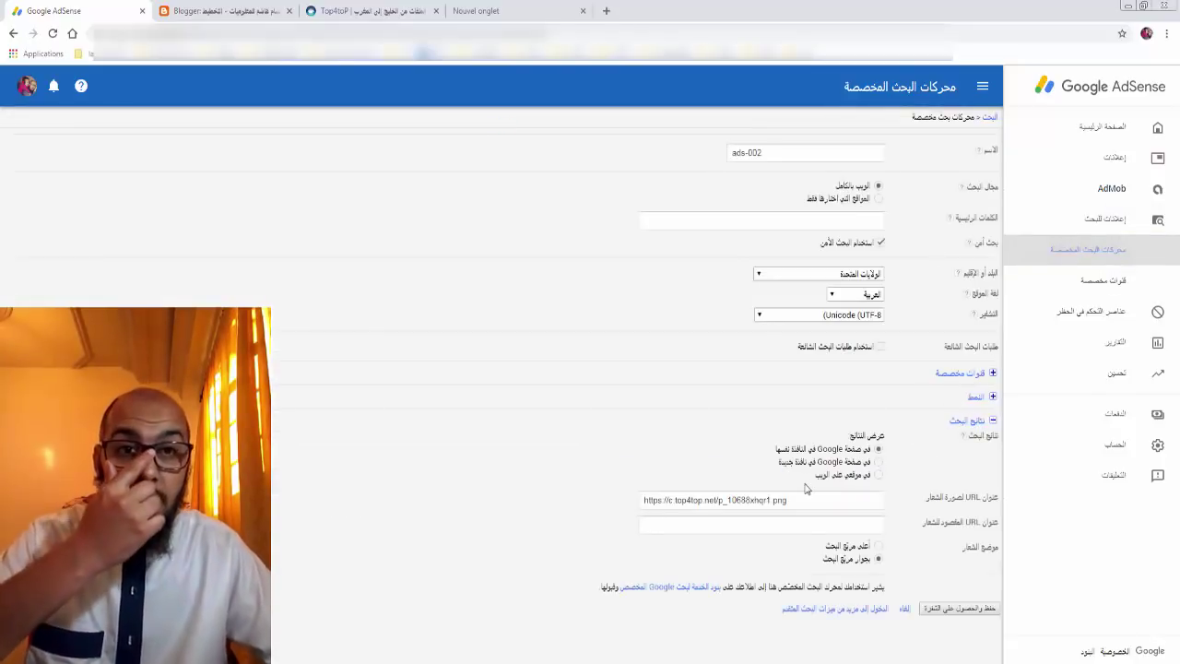
{"action": "left_click", "coordinate": [804, 499]}
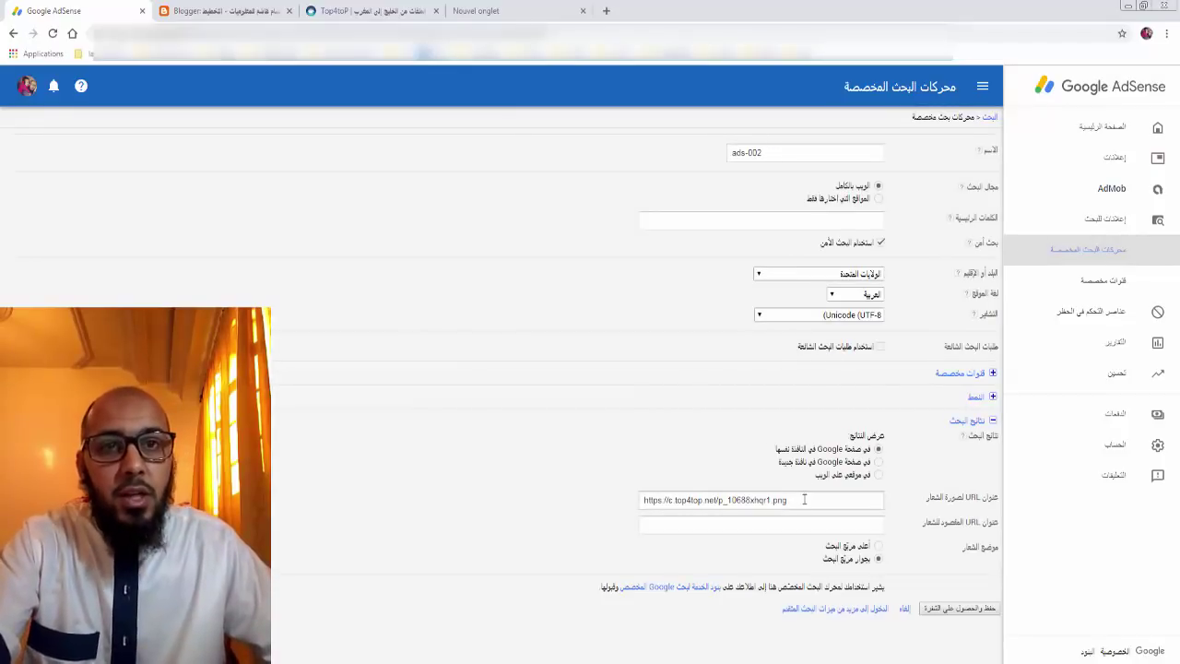